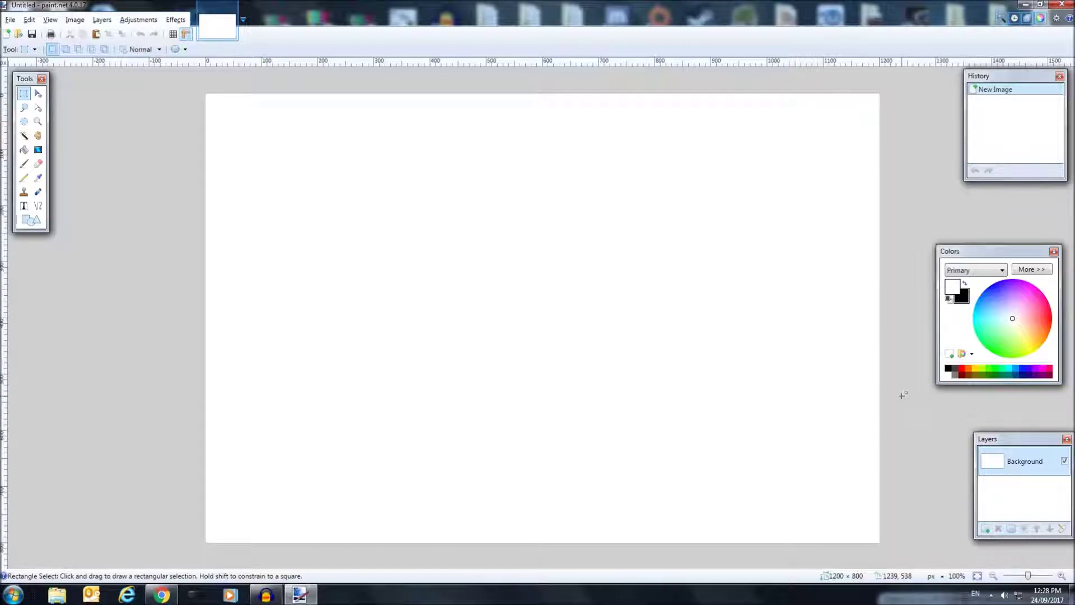
# Paste the street photo, make and clear a test selection, and add a layer
pyautogui.click(29, 19)
pyautogui.click(39, 98)
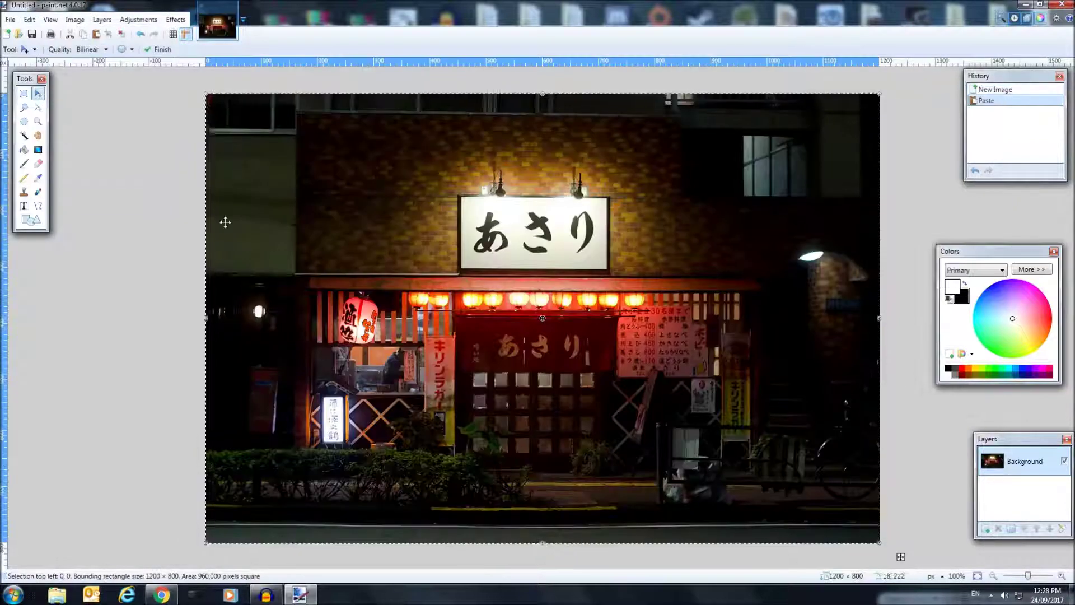
pyautogui.click(23, 93)
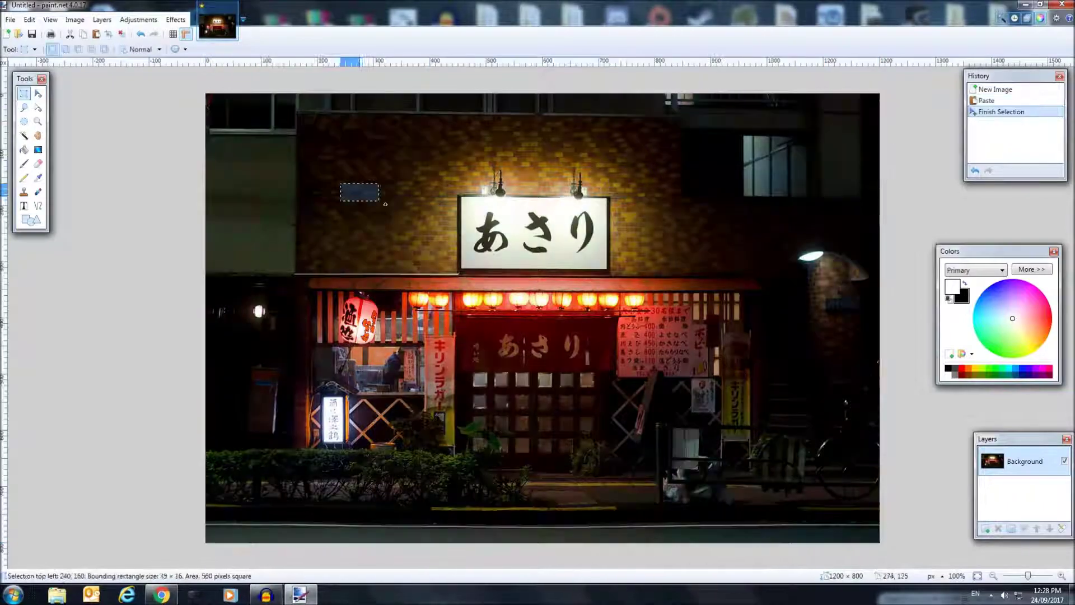
pyautogui.moveTo(339, 179); pyautogui.dragTo(544, 306)
pyautogui.click(500, 276)
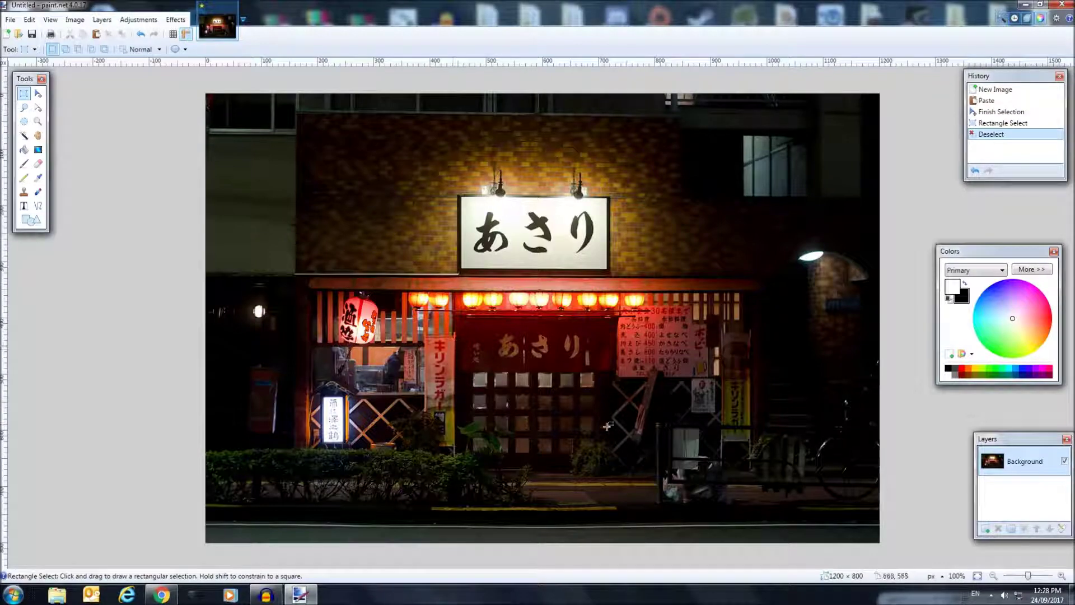
pyautogui.click(985, 529)
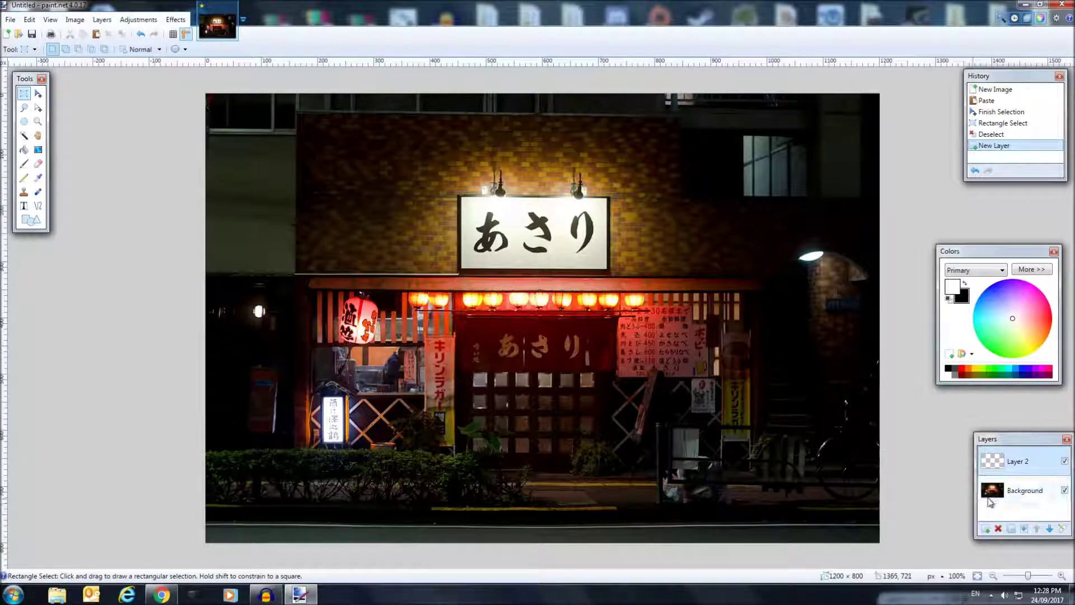
# Undo the new layer, selections and paste back to the blank canvas
pyautogui.click(141, 35)
pyautogui.click(141, 35)
pyautogui.click(141, 35)
pyautogui.click(141, 34)
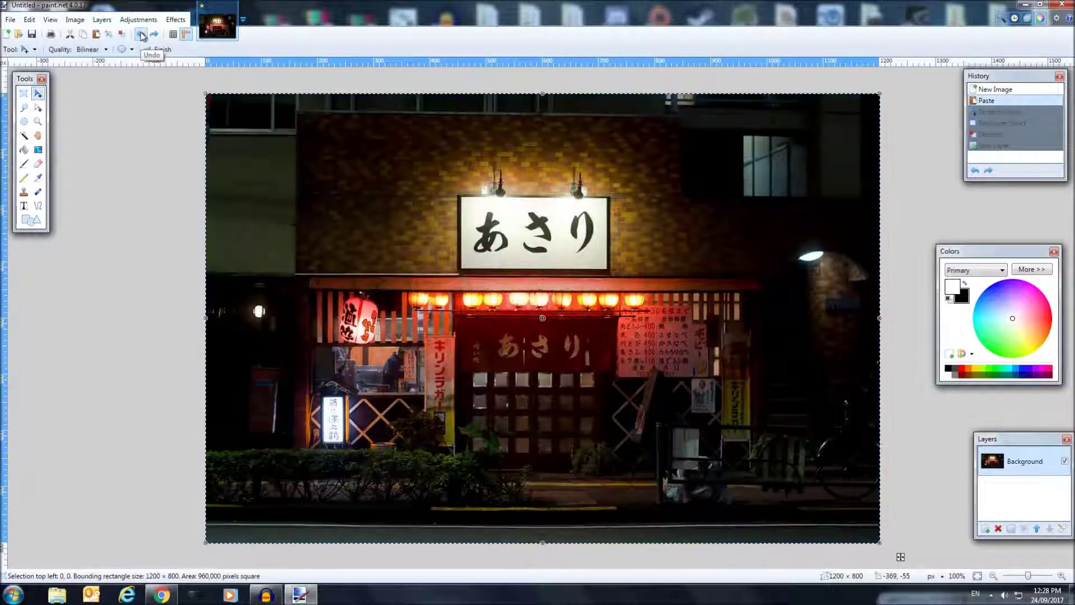
pyautogui.click(141, 34)
# Add Layer 2, paste the street photo onto it, and add an empty Layer 3
pyautogui.click(985, 528)
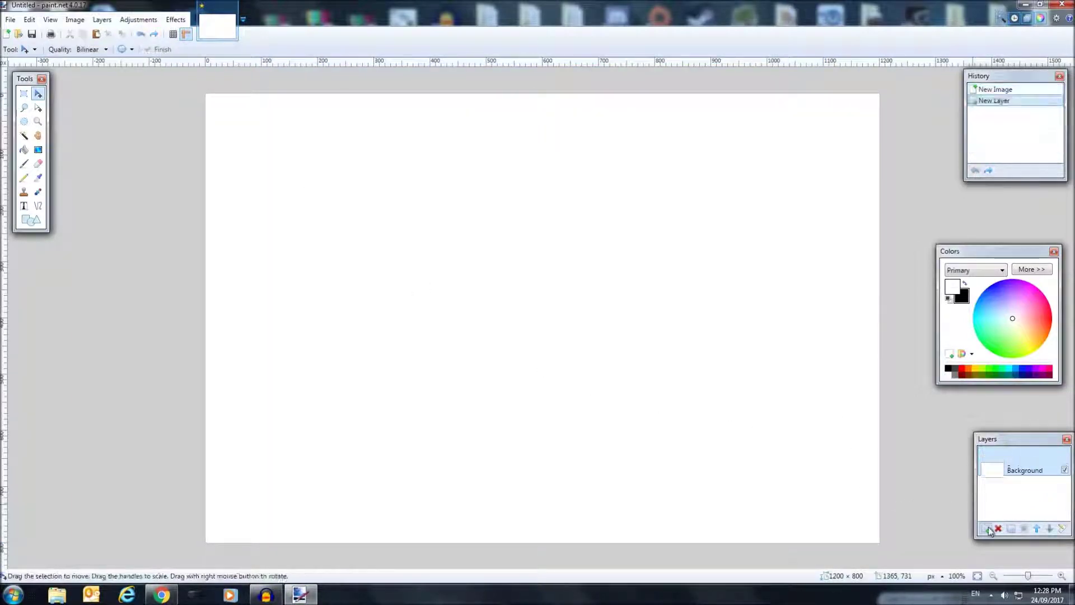
pyautogui.click(29, 19)
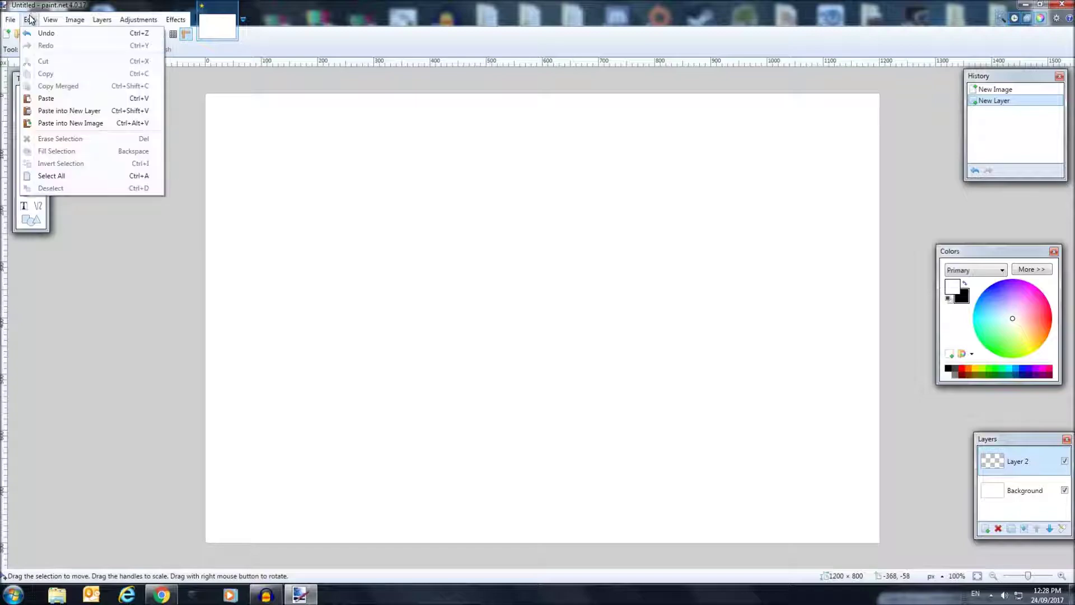
pyautogui.click(39, 96)
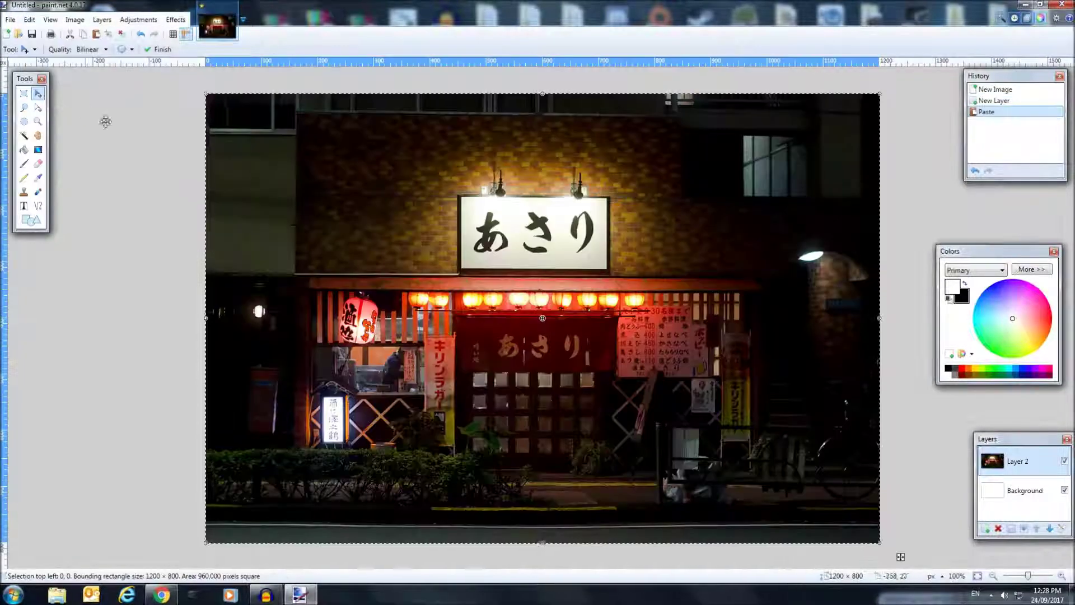
pyautogui.click(985, 527)
# Release the pasted photo's selection and zoom in on the lanterns and curtain
pyautogui.click(23, 93)
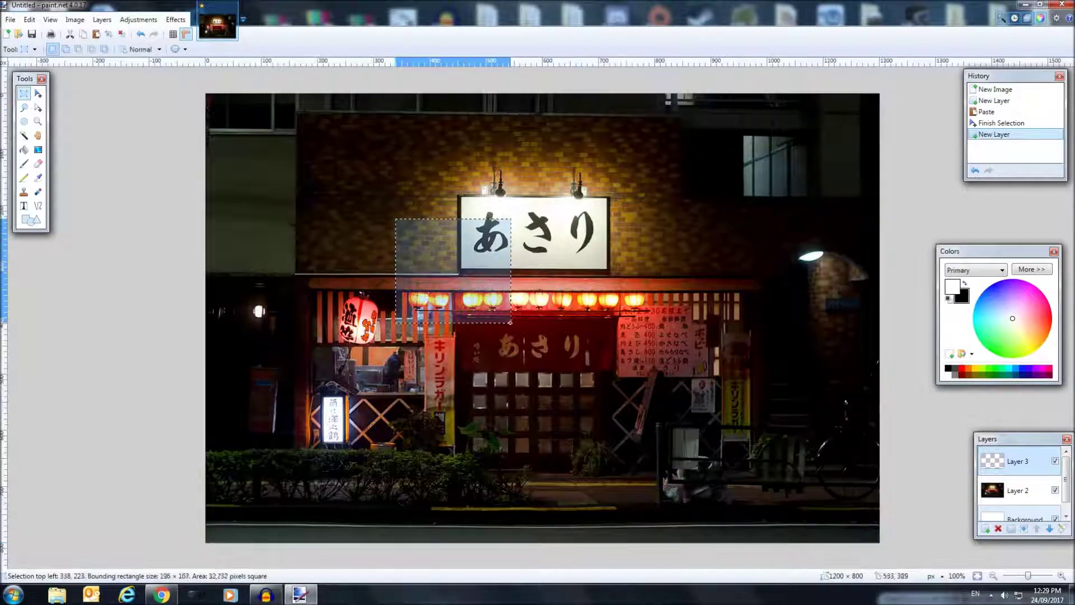
pyautogui.click(447, 318)
pyautogui.click(451, 272)
pyautogui.moveTo(1026, 582); pyautogui.dragTo(1036, 582)
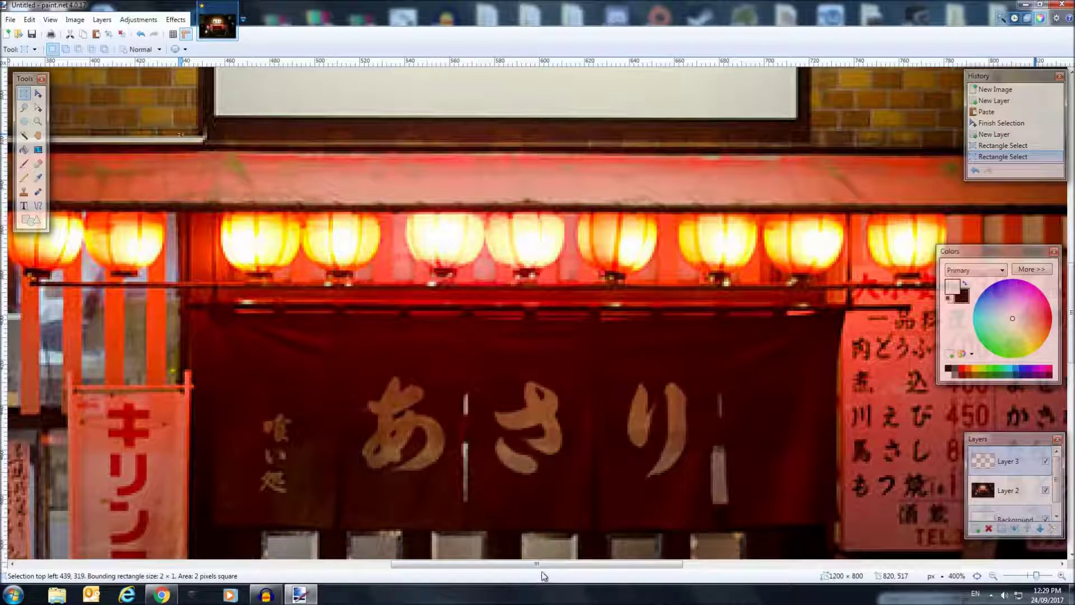
# Draw a short trial line on the キリンラガー sign
pyautogui.hscroll(-5, 542, 575)
pyautogui.scroll(-3, 541, 575)
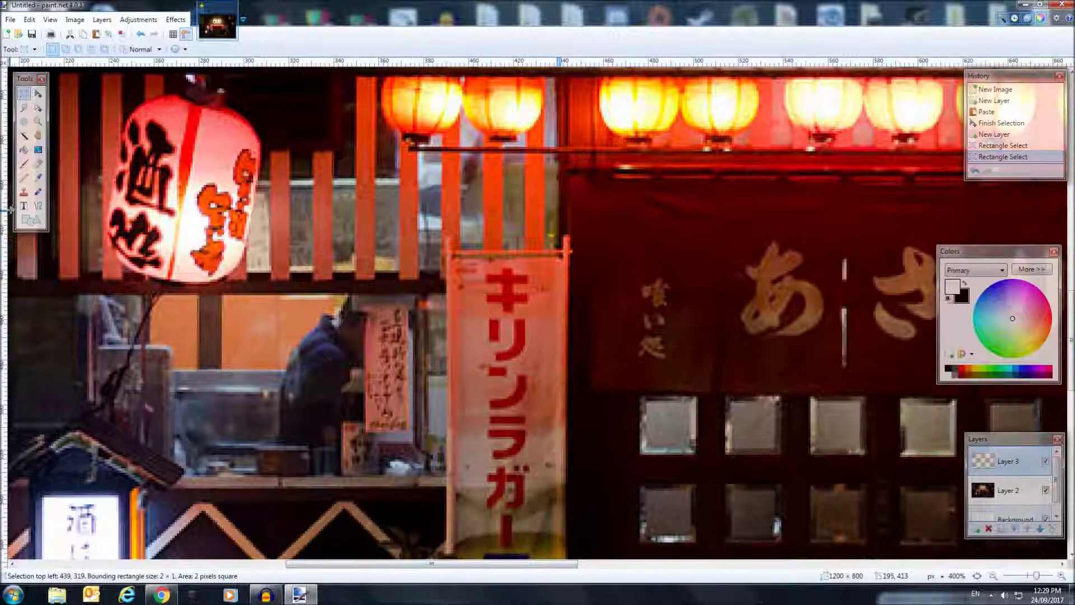
pyautogui.click(38, 206)
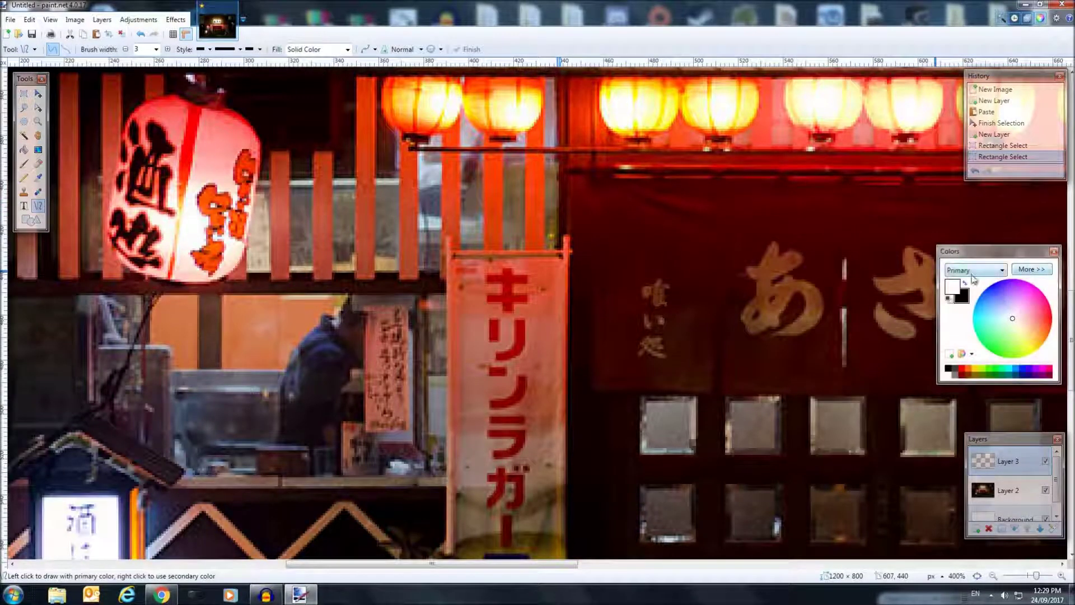
pyautogui.moveTo(505, 270); pyautogui.dragTo(506, 314)
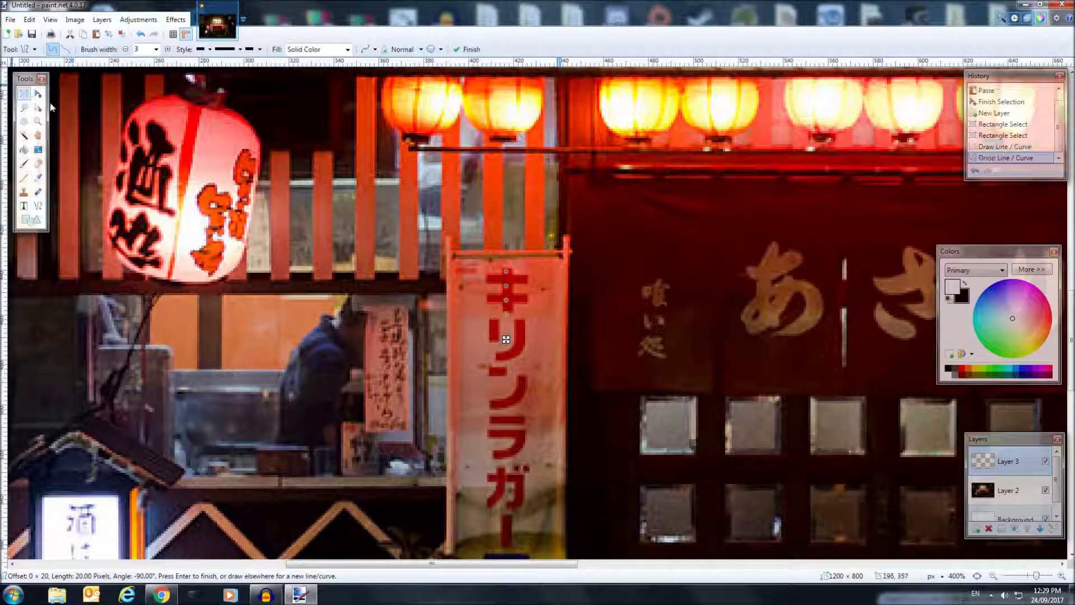
pyautogui.click(23, 93)
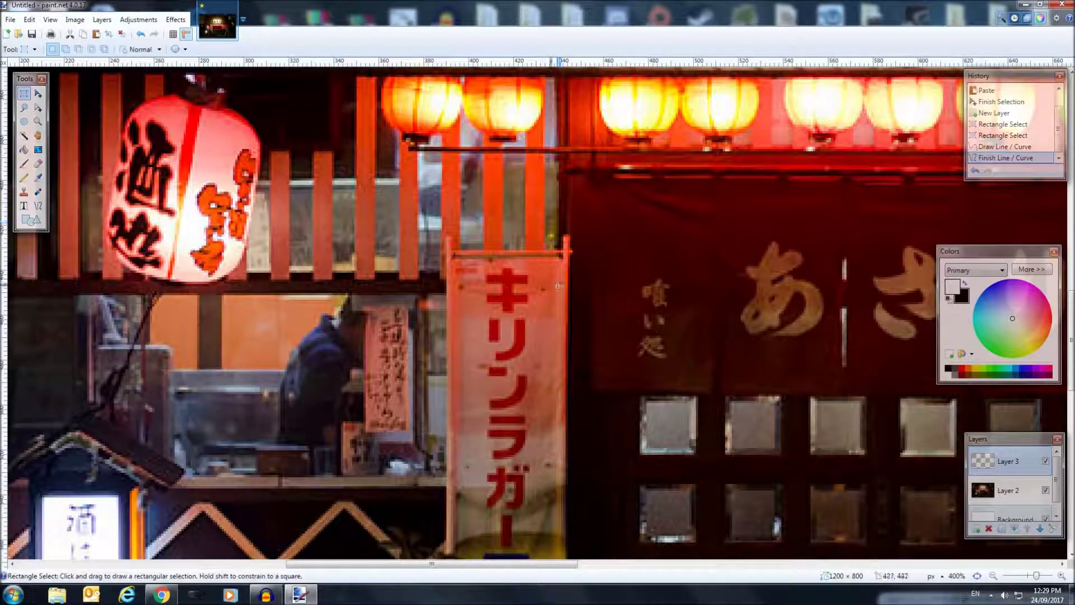
# Draw a diagonal test line across the curtain and clear a throwaway selection
pyautogui.click(38, 204)
pyautogui.moveTo(261, 215); pyautogui.dragTo(638, 334)
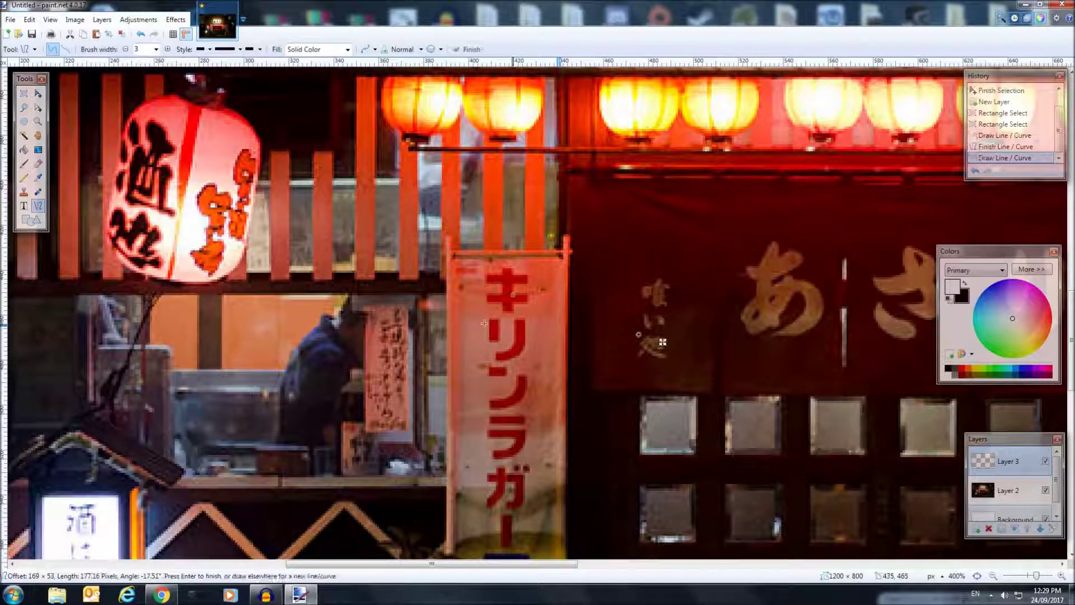
pyautogui.click(22, 94)
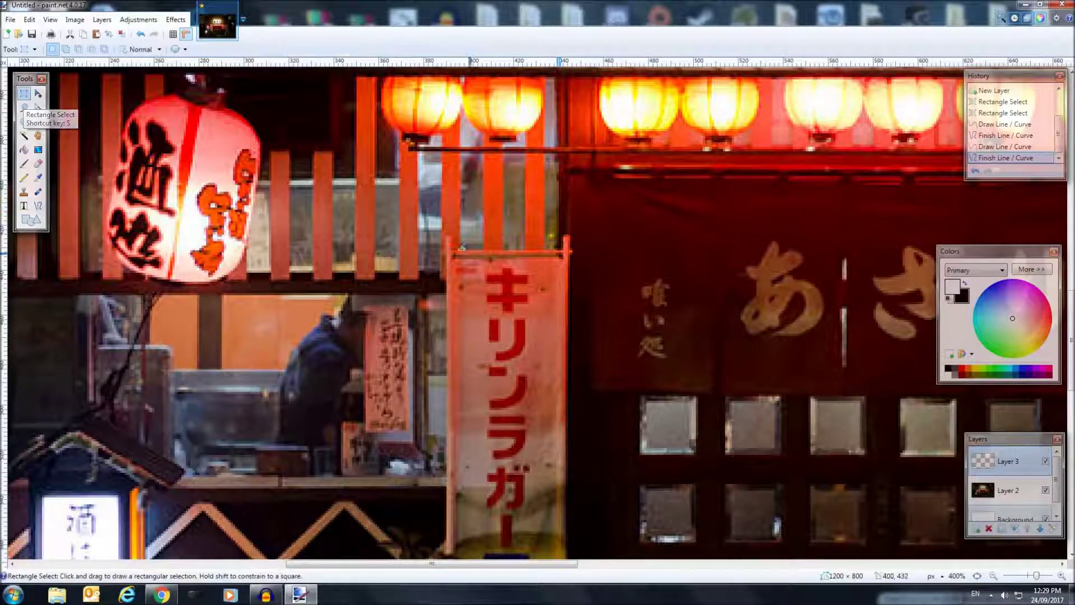
pyautogui.moveTo(563, 199); pyautogui.dragTo(750, 413)
pyautogui.click(488, 283)
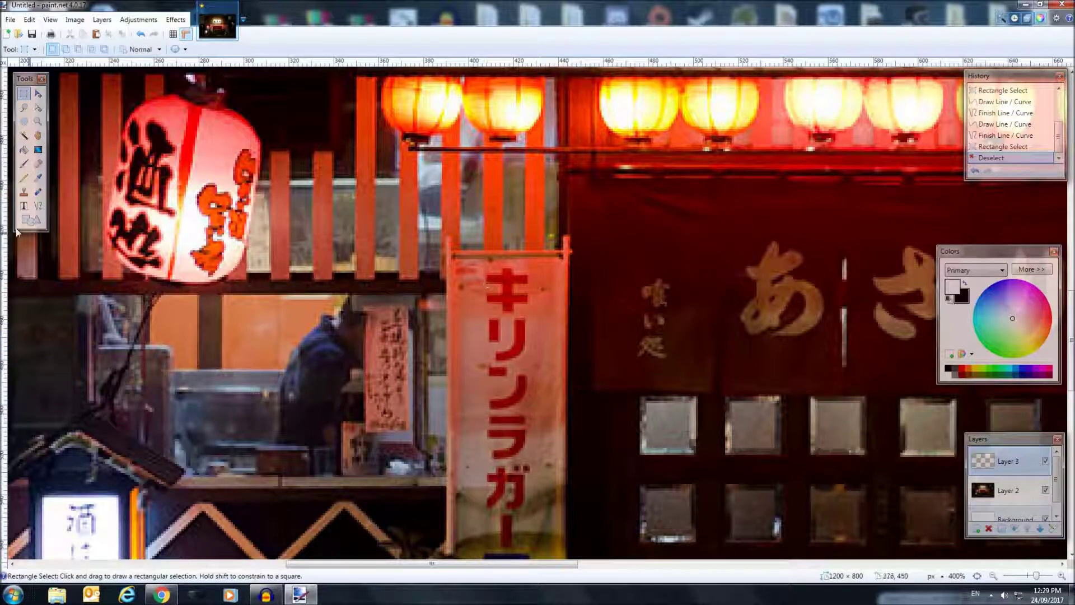
# Draw a white vertical line on the sign at width 4 and nudge it
pyautogui.click(39, 205)
pyautogui.moveTo(507, 268); pyautogui.dragTo(508, 333)
pyautogui.click(157, 50)
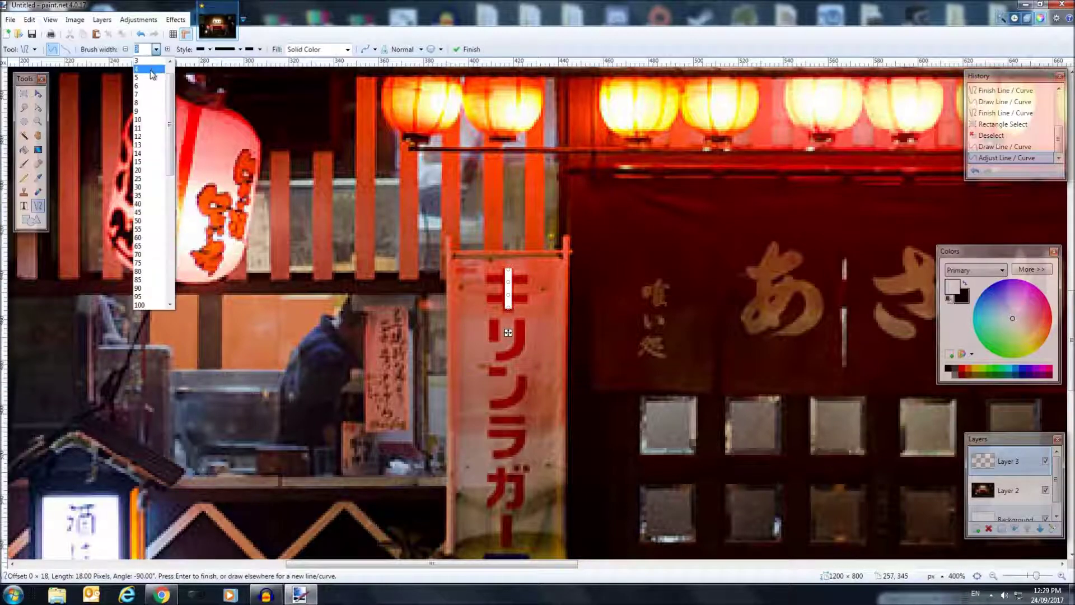
pyautogui.click(150, 69)
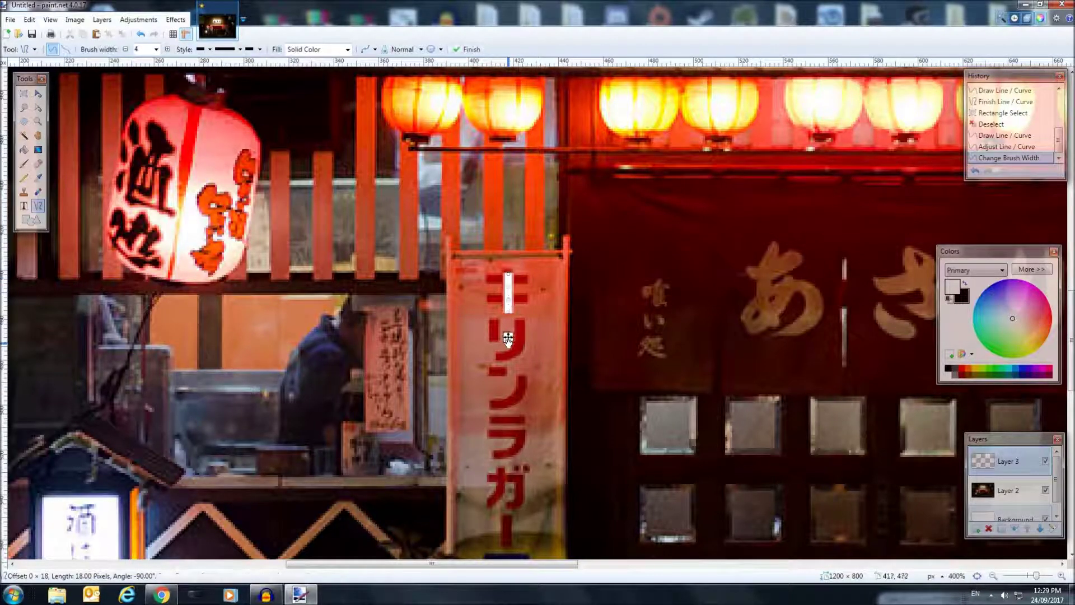
pyautogui.moveTo(507, 339); pyautogui.dragTo(507, 339)
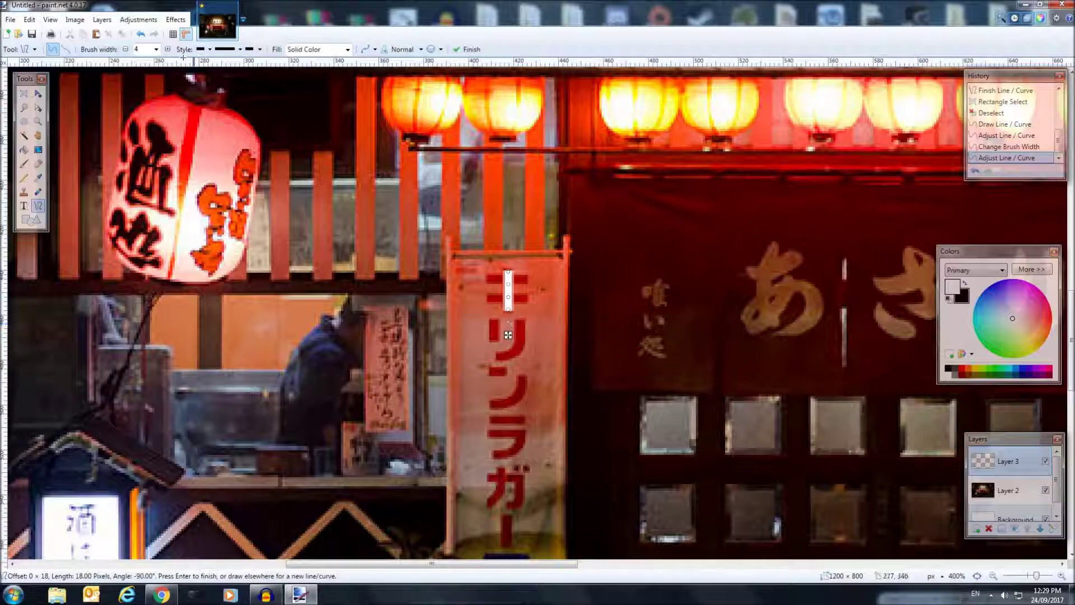
# Undo the vertical line and width change, then zoom into the sign to 500%
pyautogui.click(147, 37)
pyautogui.click(147, 37)
pyautogui.click(148, 37)
pyautogui.click(148, 37)
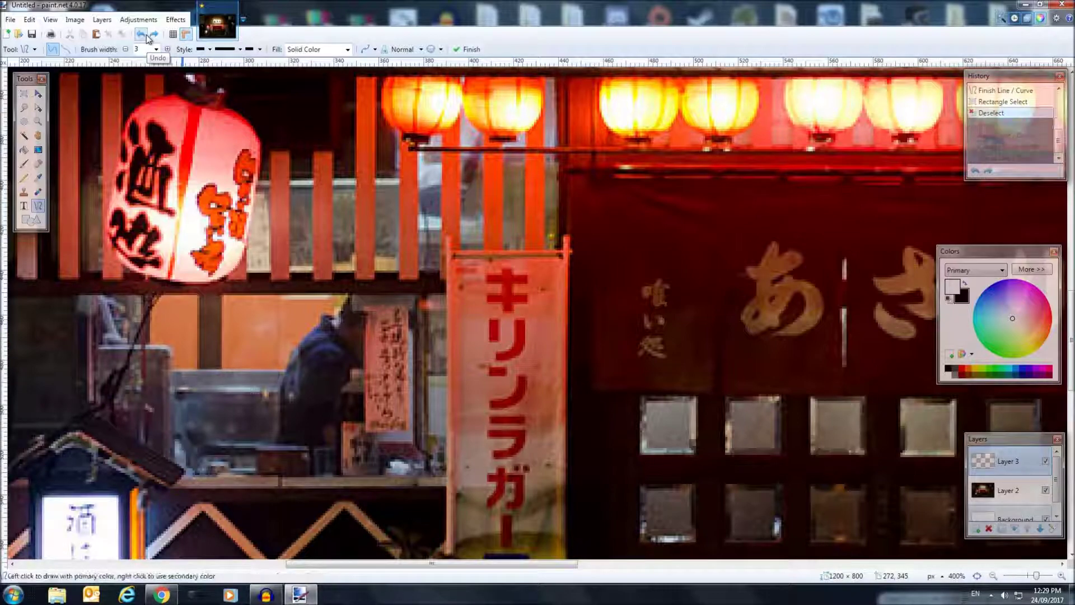
pyautogui.moveTo(1037, 577); pyautogui.dragTo(1041, 576)
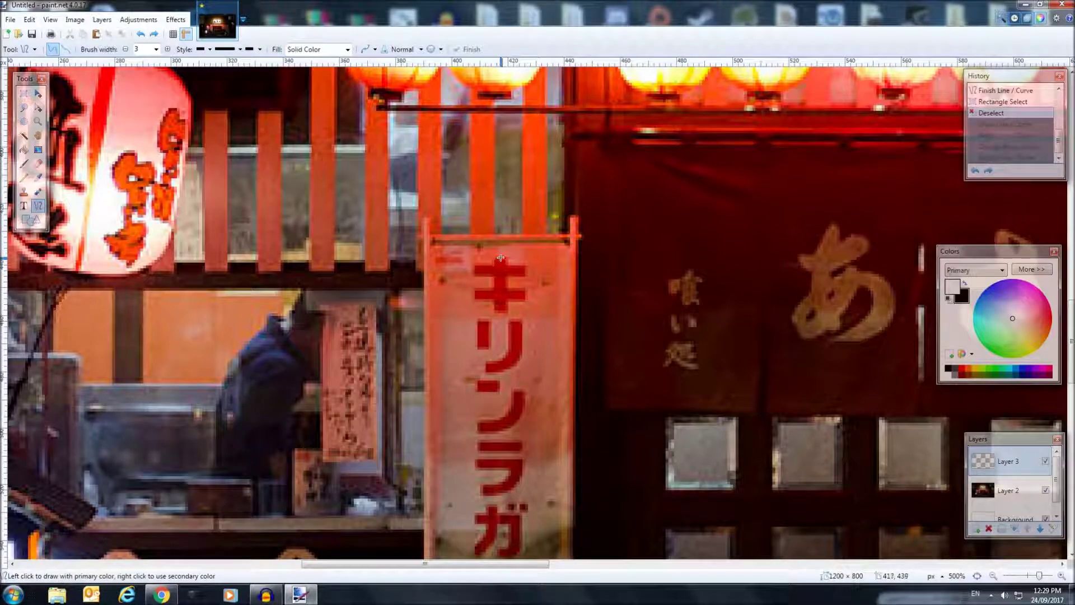
# Draw a white vertical line over the キ, setting line width to 4 then 6
pyautogui.moveTo(501, 258); pyautogui.dragTo(501, 311)
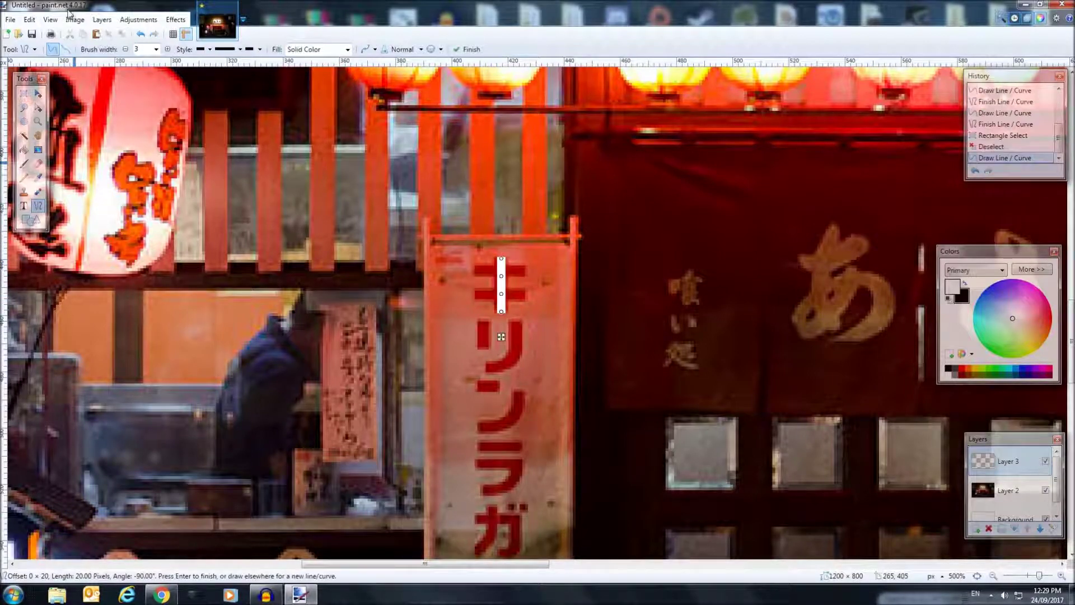
pyautogui.click(156, 49)
pyautogui.click(151, 70)
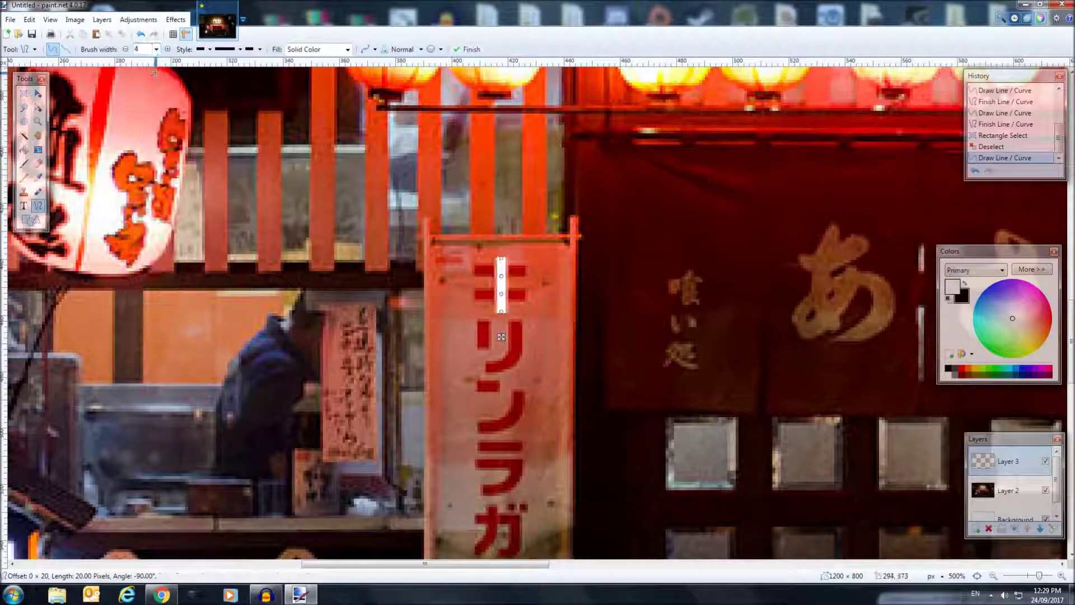
pyautogui.click(156, 49)
pyautogui.click(146, 76)
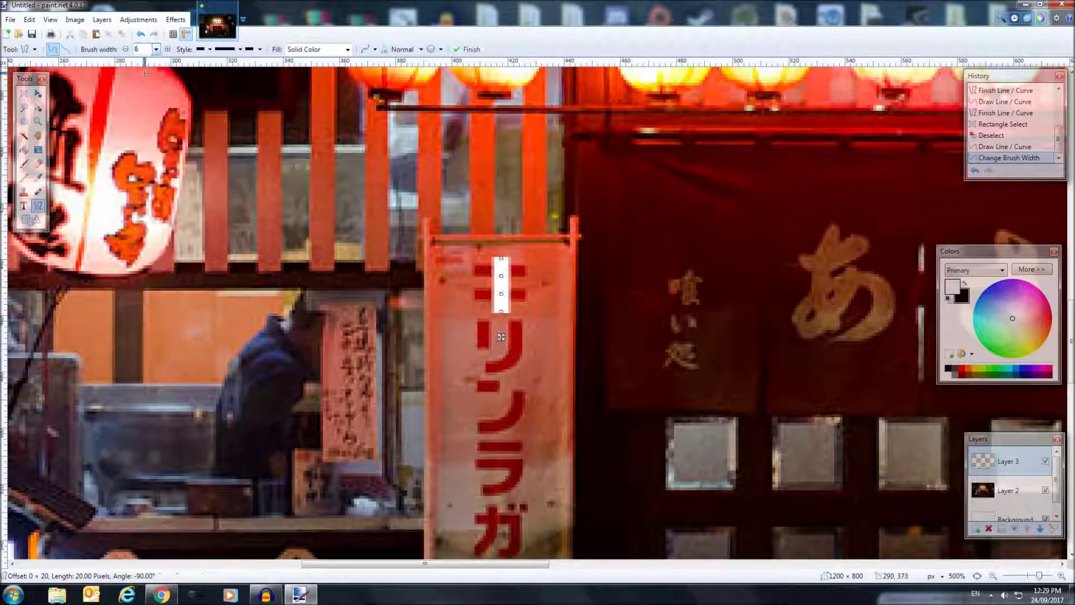
pyautogui.click(155, 49)
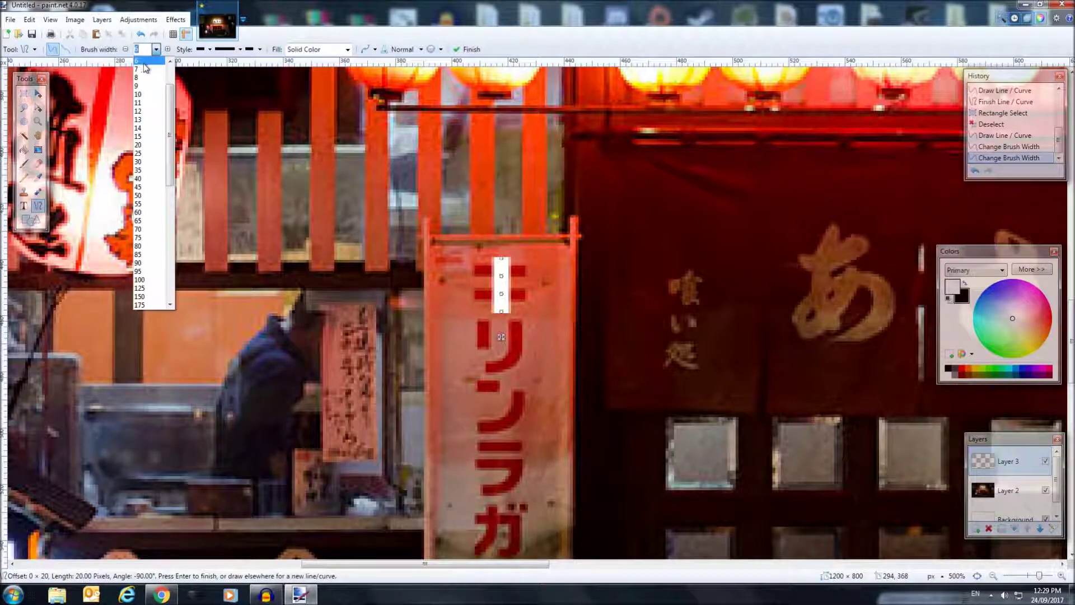
pyautogui.scroll(1, 145, 69)
# At line width 5, trace the vertical, curved and short strokes of リ in white
pyautogui.click(145, 60)
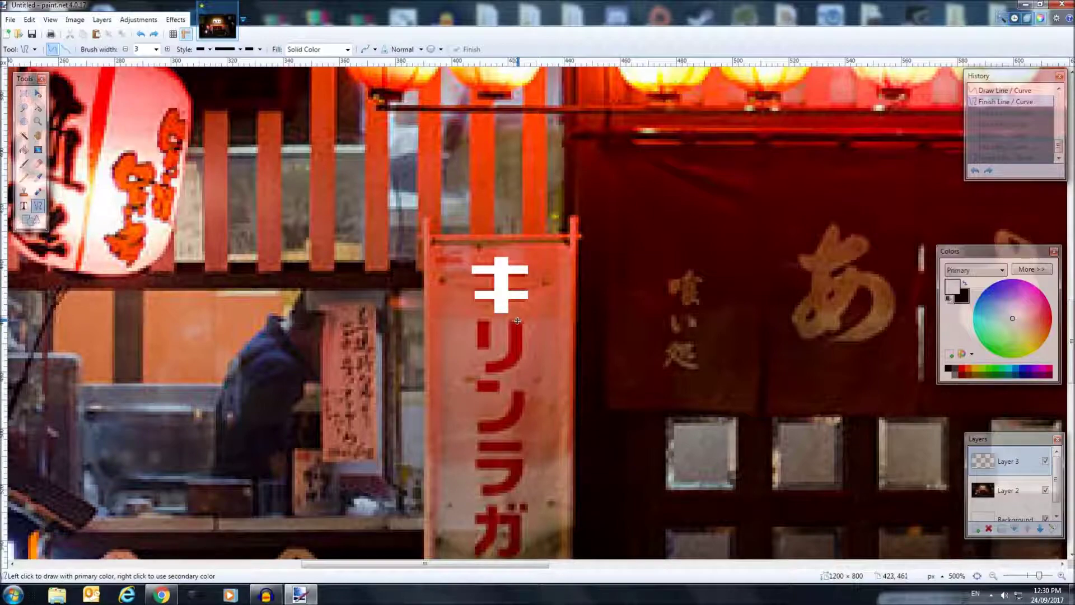
pyautogui.moveTo(515, 321); pyautogui.dragTo(515, 349)
pyautogui.press('Return')
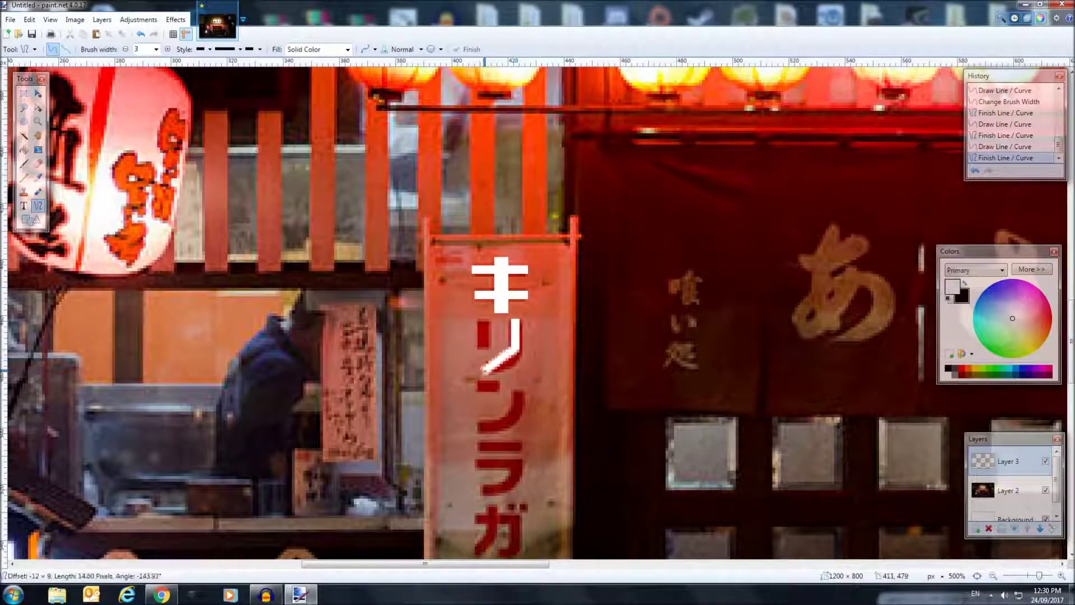
pyautogui.moveTo(515, 348)
pyautogui.mouseDown()
pyautogui.moveTo(489, 368)
pyautogui.moveTo(514, 357)
pyautogui.mouseUp()
pyautogui.click(506, 364)
pyautogui.click(490, 368)
pyautogui.press('Return')
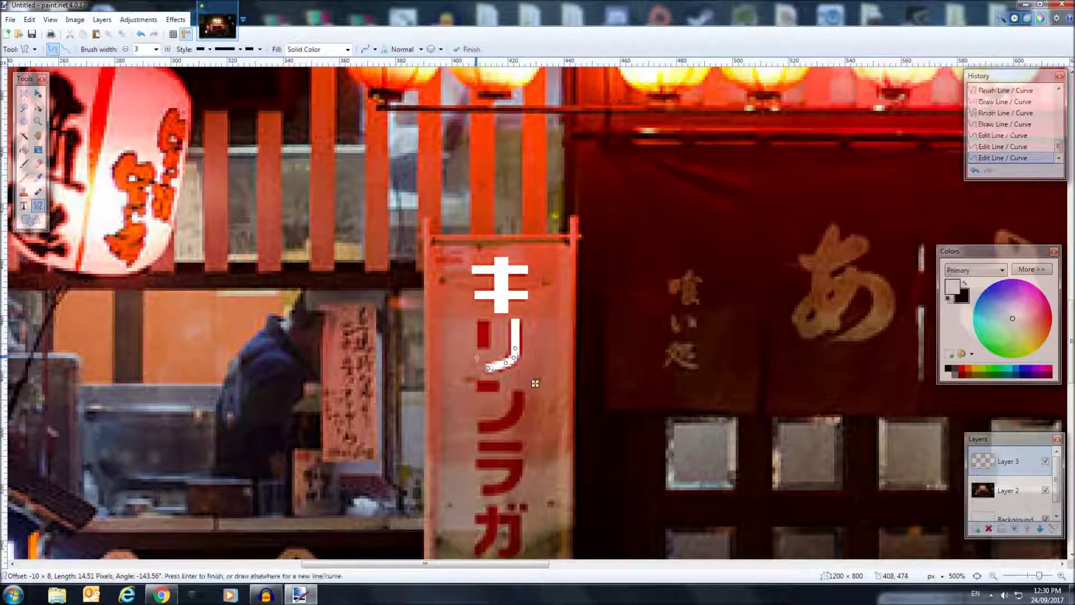
pyautogui.moveTo(482, 323); pyautogui.dragTo(484, 372)
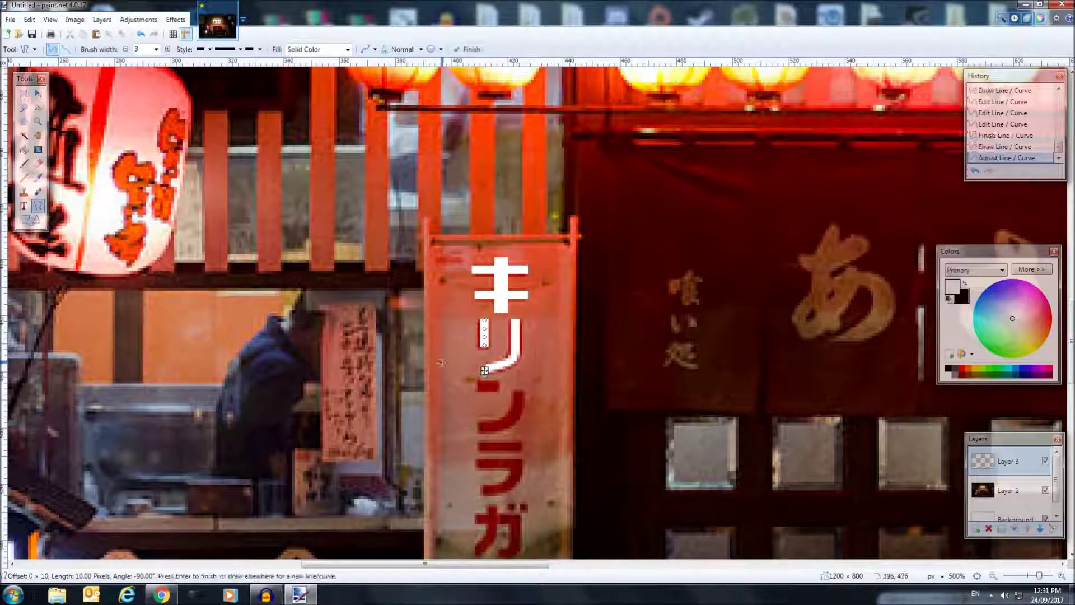
pyautogui.press('Return')
# Trace the short and curved strokes of ン in white
pyautogui.moveTo(477, 386); pyautogui.dragTo(497, 386)
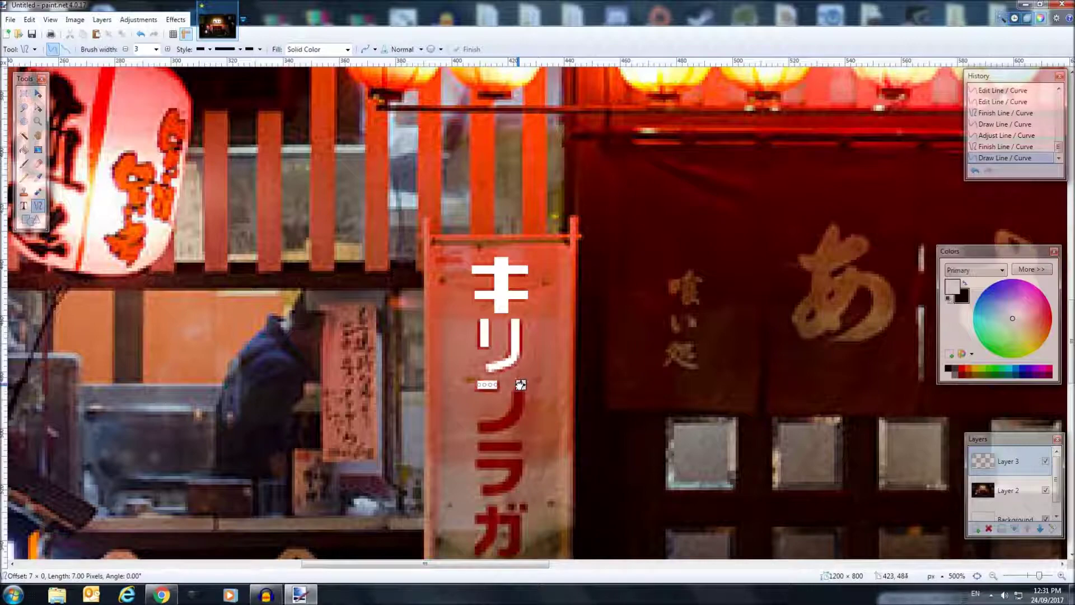
pyautogui.press('Return')
pyautogui.scroll(-3, 522, 324)
pyautogui.moveTo(522, 324)
pyautogui.mouseDown()
pyautogui.moveTo(510, 357)
pyautogui.moveTo(481, 361)
pyautogui.mouseUp()
pyautogui.press('Return')
pyautogui.scroll(-3, 480, 312)
# Trace the top bar and diagonal stroke of ラ in white
pyautogui.moveTo(481, 311)
pyautogui.mouseDown()
pyautogui.moveTo(525, 311)
pyautogui.moveTo(483, 356)
pyautogui.mouseUp()
pyautogui.press('Return')
pyautogui.press('Return')
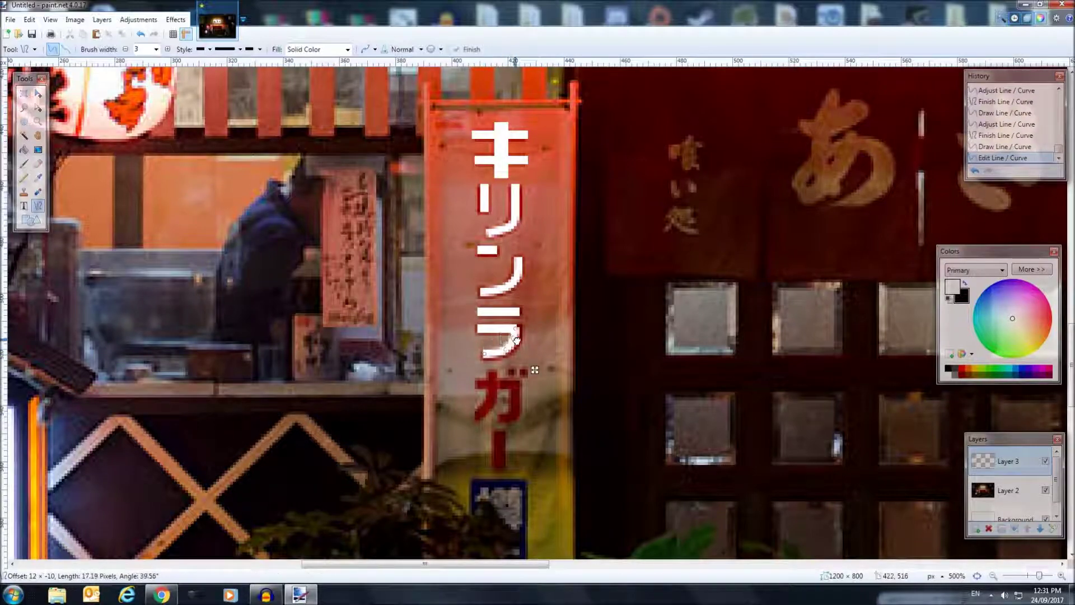
pyautogui.scroll(-3, 516, 325)
pyautogui.moveTo(516, 312)
pyautogui.mouseDown()
pyautogui.moveTo(507, 351)
pyautogui.moveTo(495, 317)
pyautogui.moveTo(477, 323)
pyautogui.moveTo(526, 313)
pyautogui.moveTo(502, 336)
pyautogui.mouseUp()
# Finish the ガ and ー strokes, deselect, and view the whole image
pyautogui.press('Return')
pyautogui.press('Return')
pyautogui.press('Return')
pyautogui.scroll(-6, 559, 310)
pyautogui.scroll(2, 560, 310)
pyautogui.press('Return')
pyautogui.press('s')
pyautogui.hotkey('ctrl', 'd')
pyautogui.hotkey('ctrl', 'b')
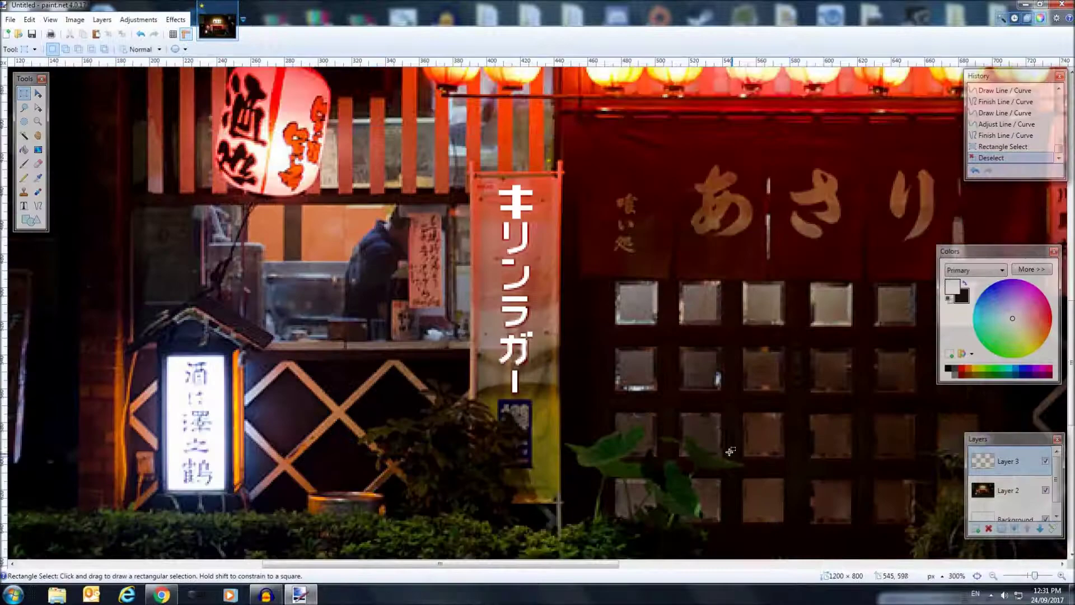
# Pan the view and open Effects > Object to reveal Drop Shadow and Outline Object
pyautogui.scroll(3, 720, 483)
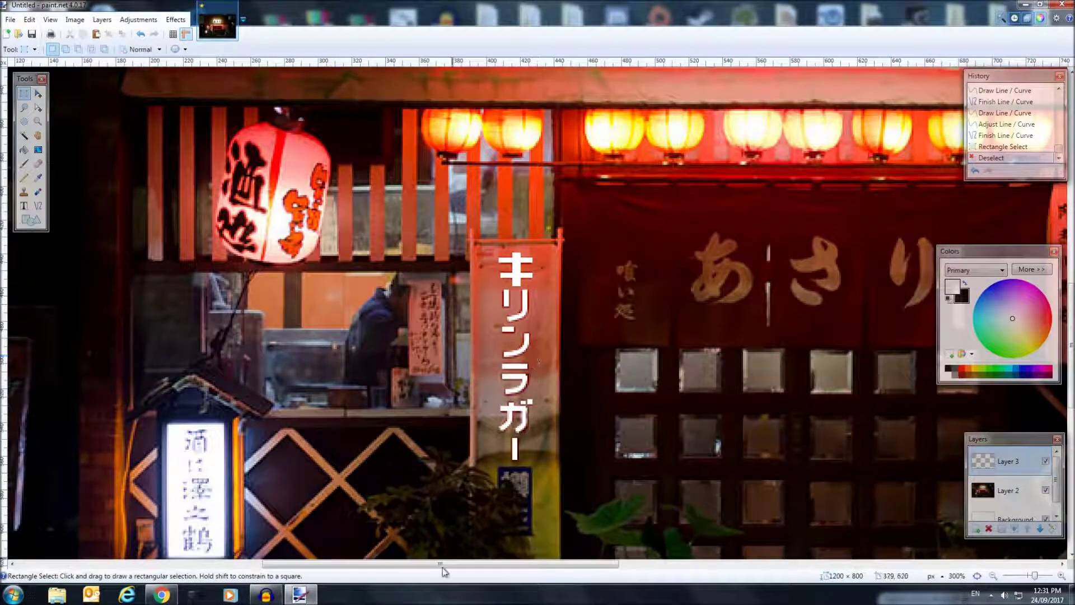
pyautogui.moveTo(451, 569); pyautogui.dragTo(467, 569)
pyautogui.click(175, 19)
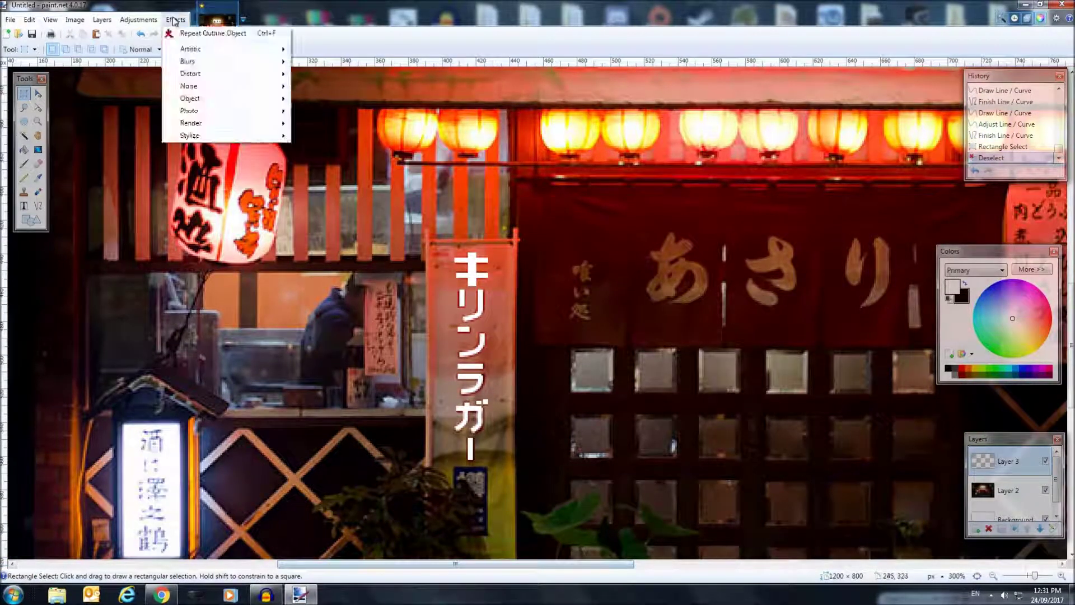
pyautogui.moveTo(205, 106)
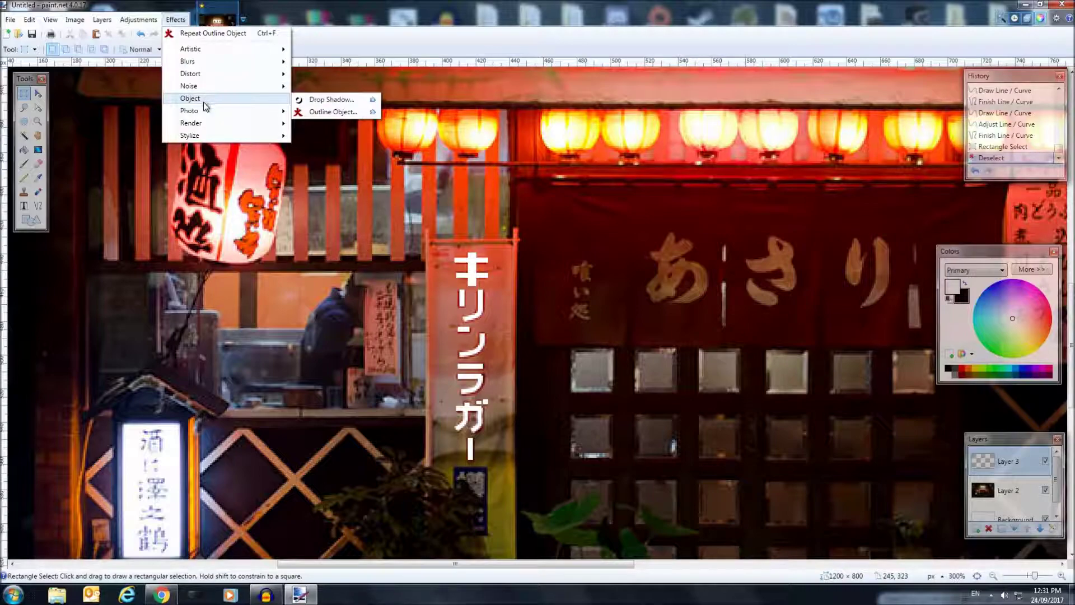
# Set Outline Object to pure red (255, 0, 0) with softness 254 and a narrower width
pyautogui.click(337, 114)
pyautogui.moveTo(515, 162); pyautogui.dragTo(750, 235)
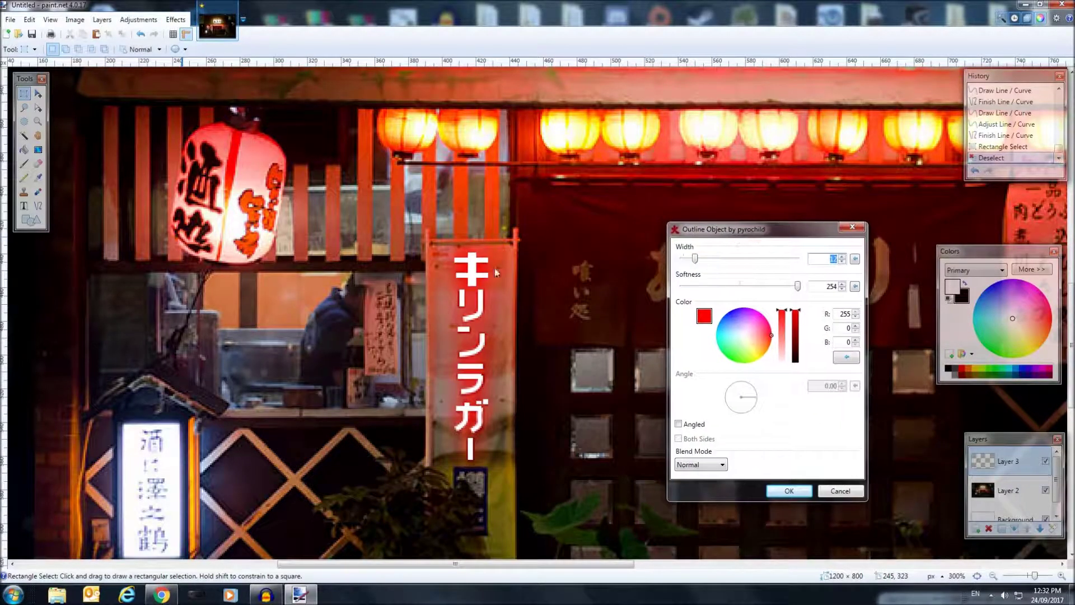
pyautogui.click(842, 284)
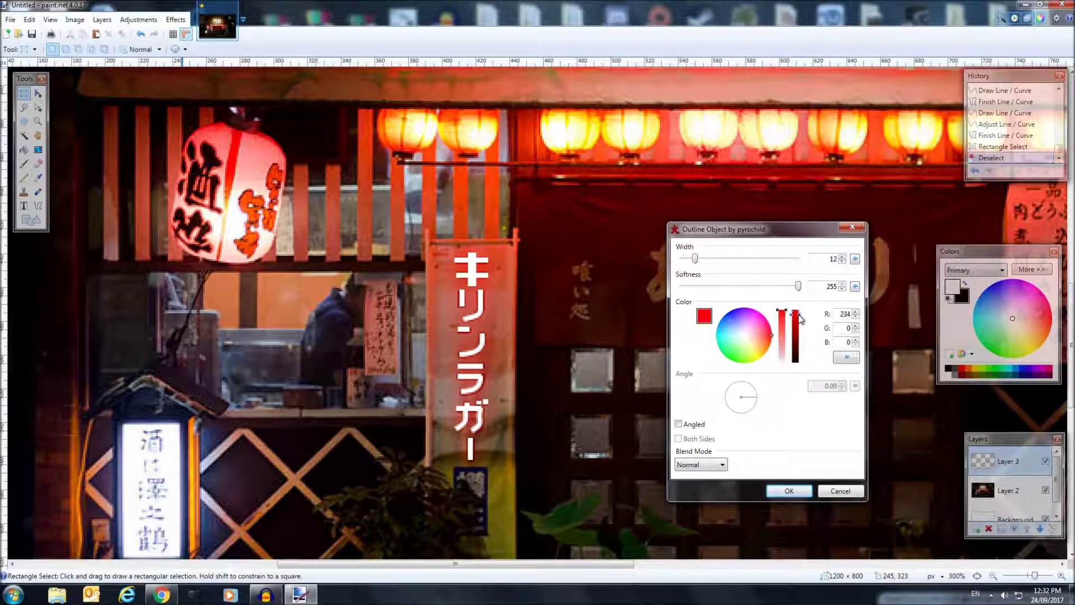
pyautogui.moveTo(801, 318); pyautogui.dragTo(800, 307)
pyautogui.moveTo(695, 259)
pyautogui.mouseDown()
pyautogui.moveTo(761, 258)
pyautogui.moveTo(660, 262)
pyautogui.moveTo(702, 255)
pyautogui.mouseUp()
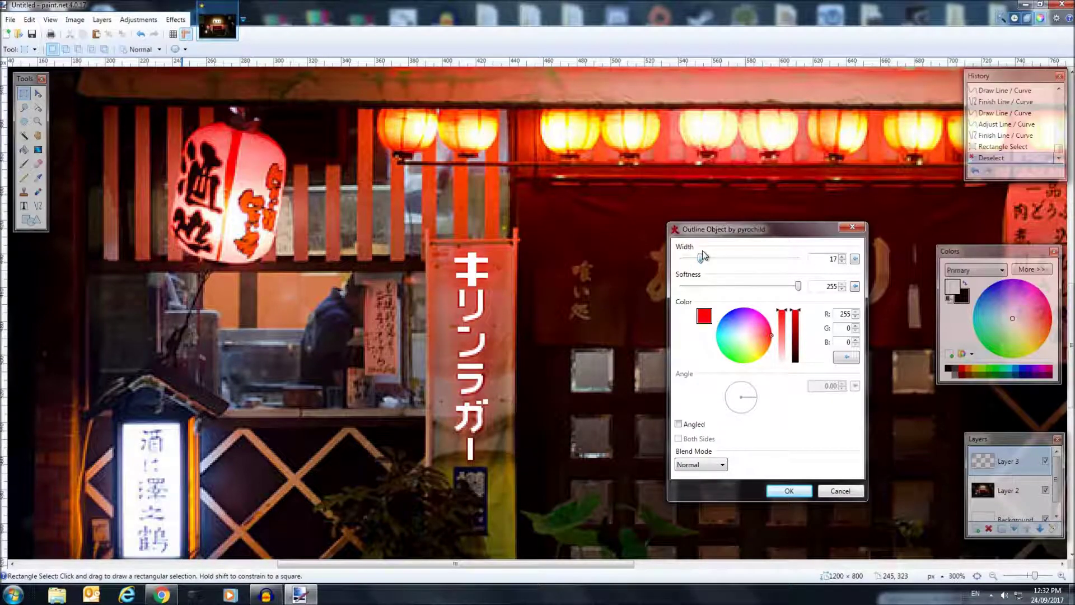
pyautogui.click(841, 289)
pyautogui.click(841, 289)
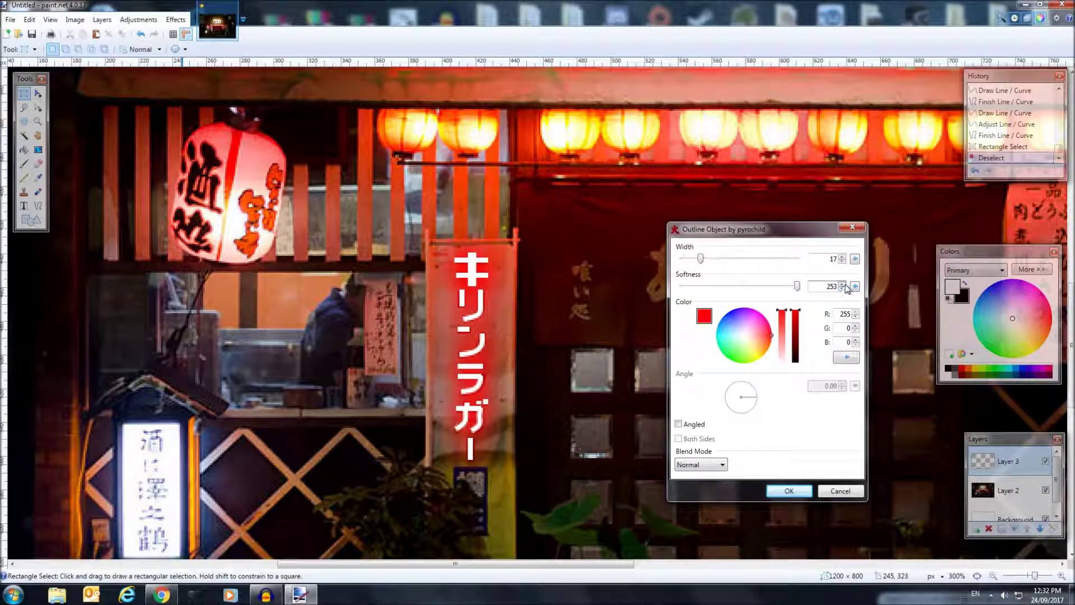
pyautogui.click(843, 283)
pyautogui.moveTo(701, 259); pyautogui.dragTo(690, 262)
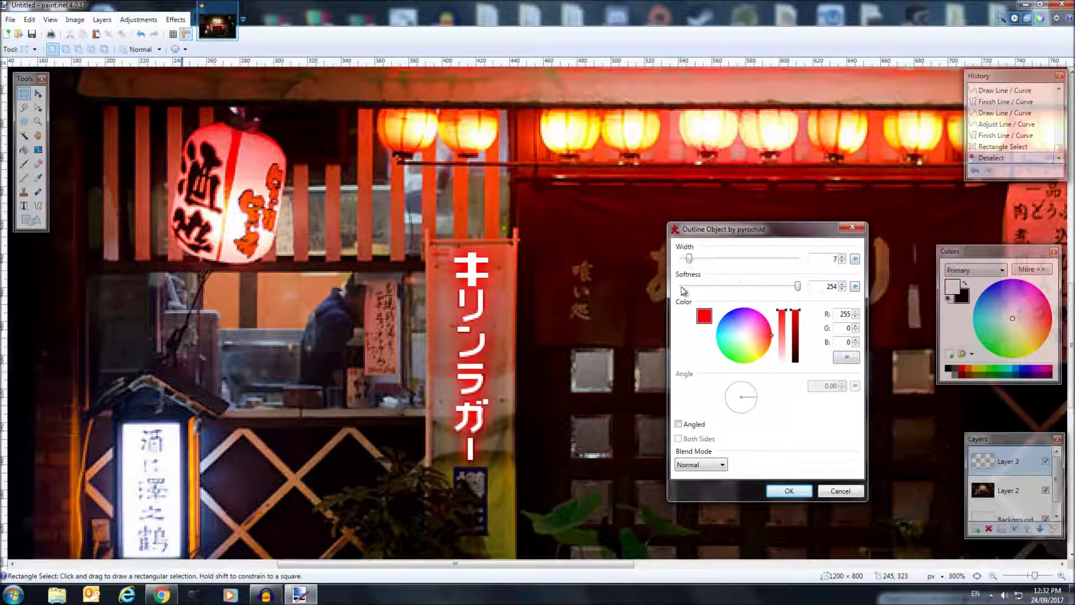
# Apply the red outline glow to the katakana and zoom out to the whole photo
pyautogui.click(797, 496)
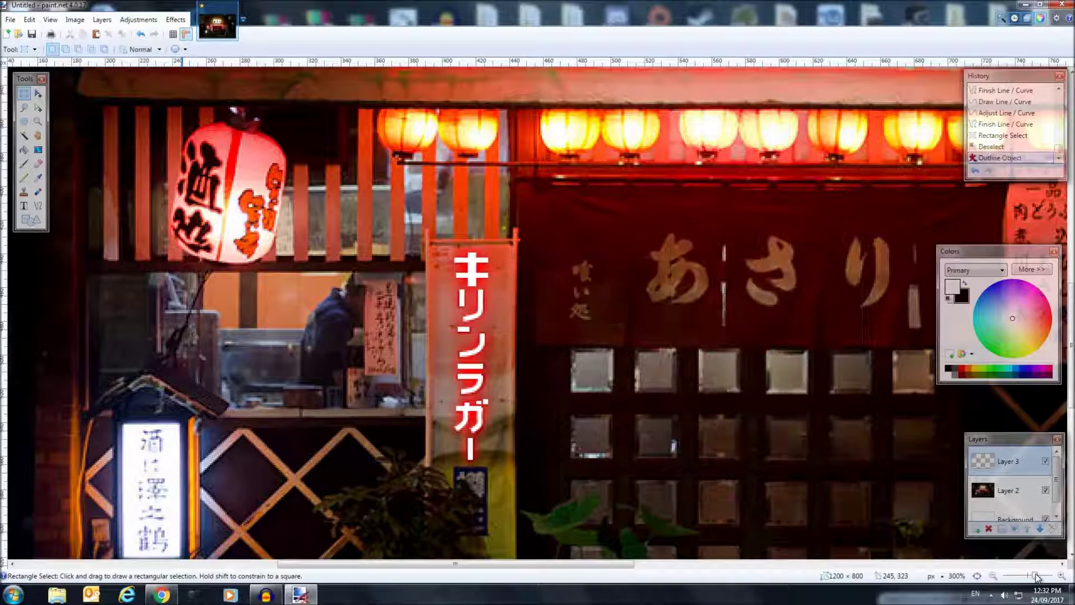
pyautogui.moveTo(1034, 575); pyautogui.dragTo(1029, 576)
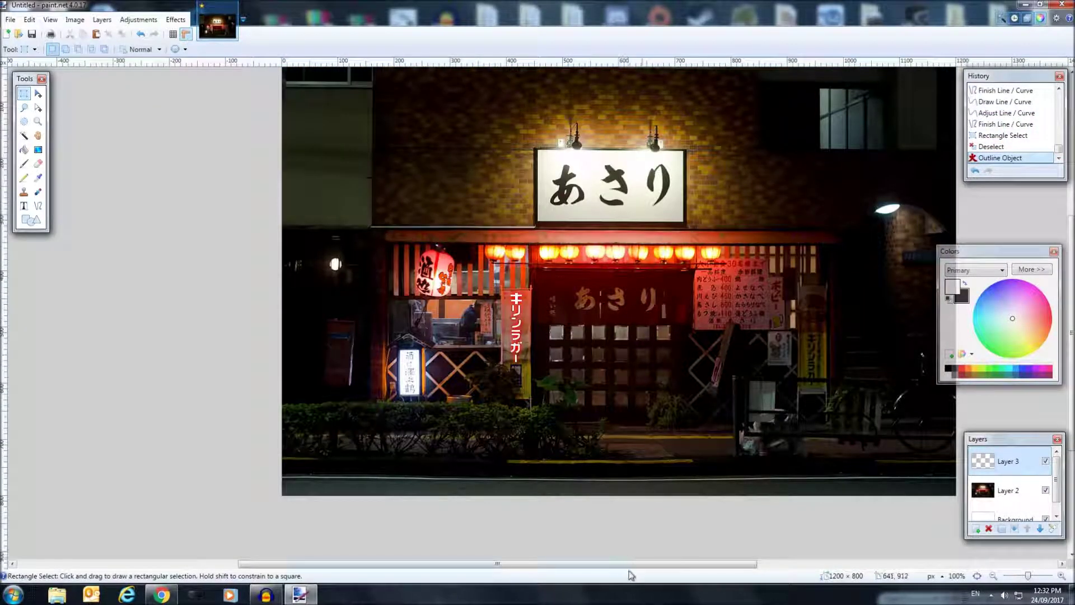
pyautogui.moveTo(649, 564); pyautogui.dragTo(674, 563)
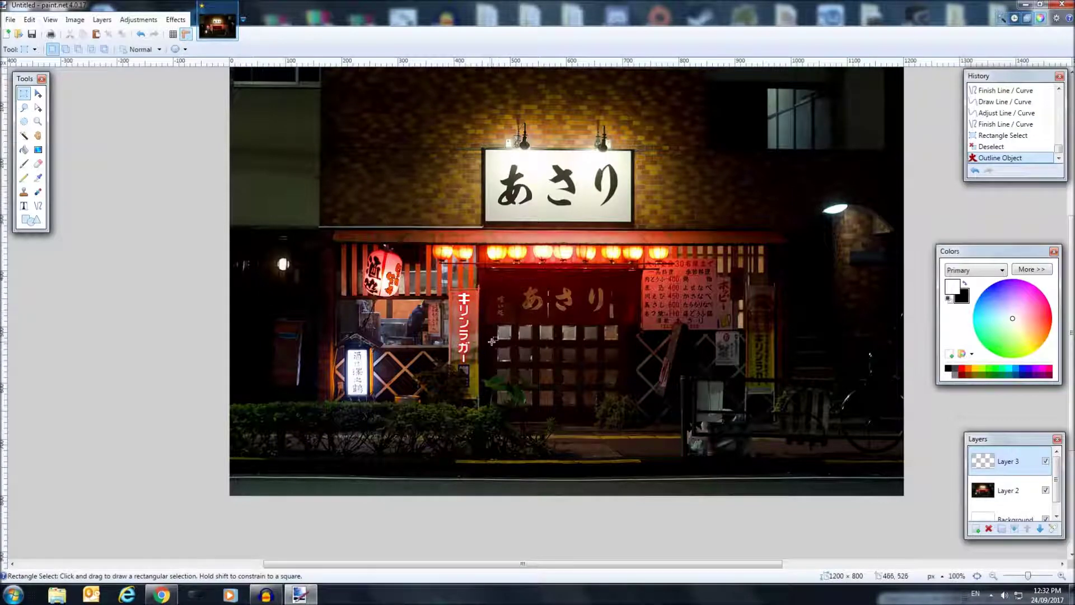
pyautogui.scroll(2, 582, 334)
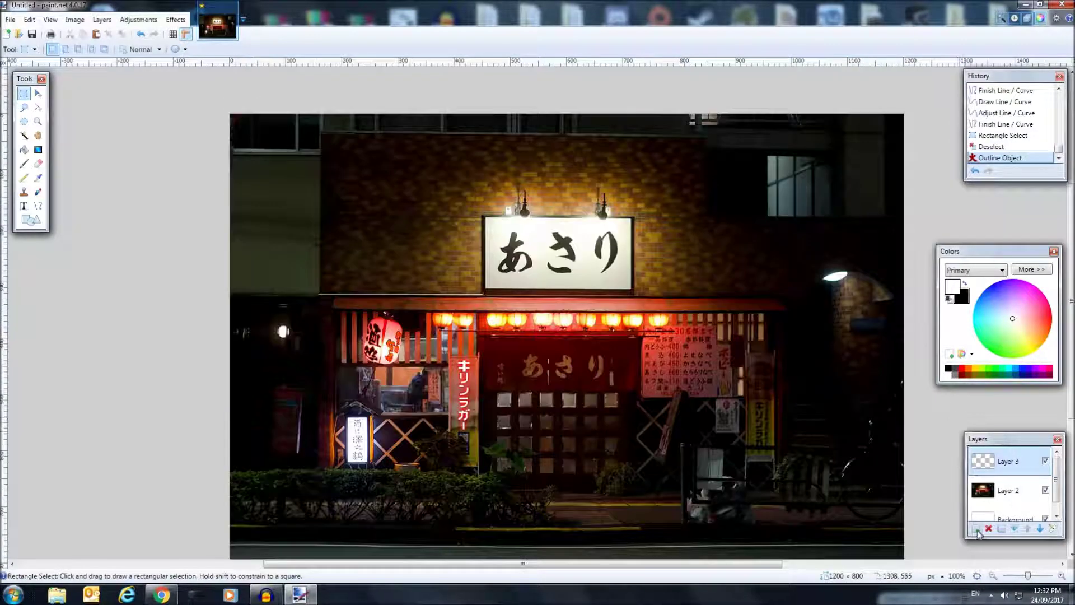
# Add Layer 4 and magic-wand select the あ and さ strokes on the photo layer
pyautogui.hotkey('ctrl', 'shift', 'n')
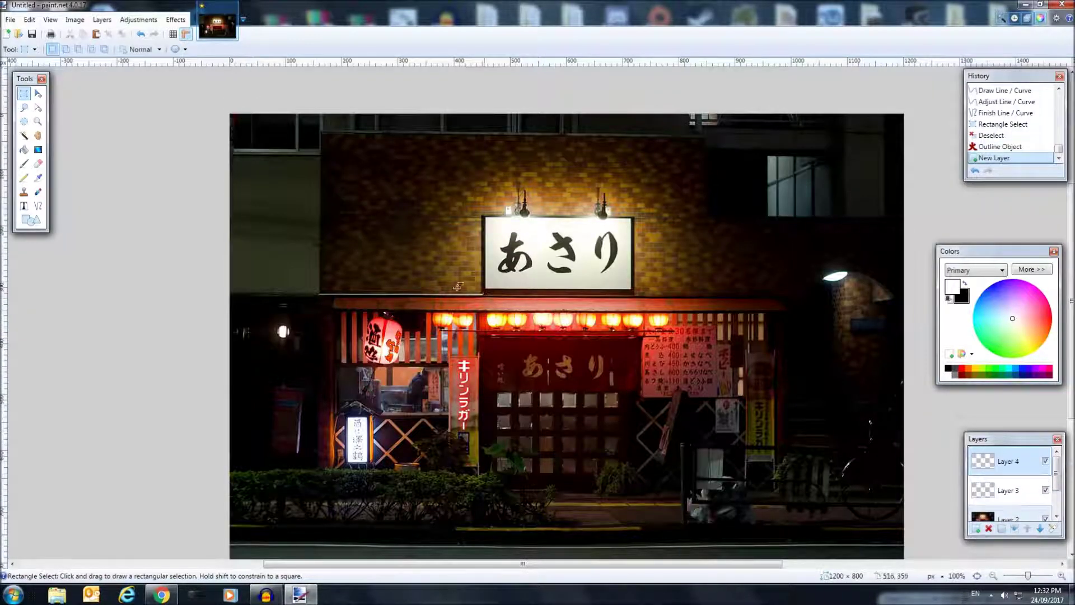
pyautogui.click(24, 135)
pyautogui.click(511, 247)
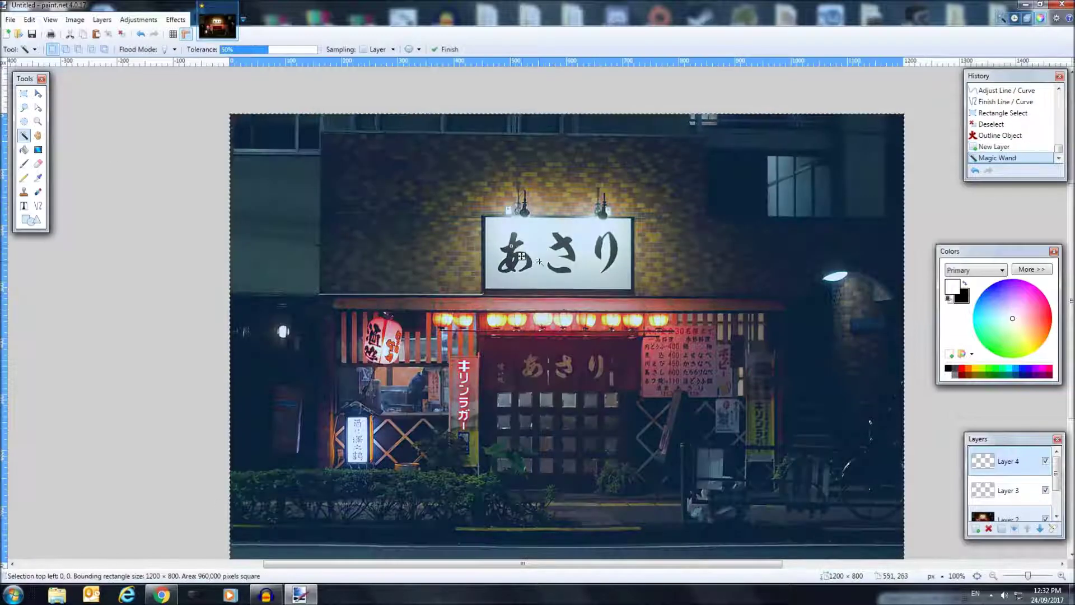
pyautogui.click(991, 516)
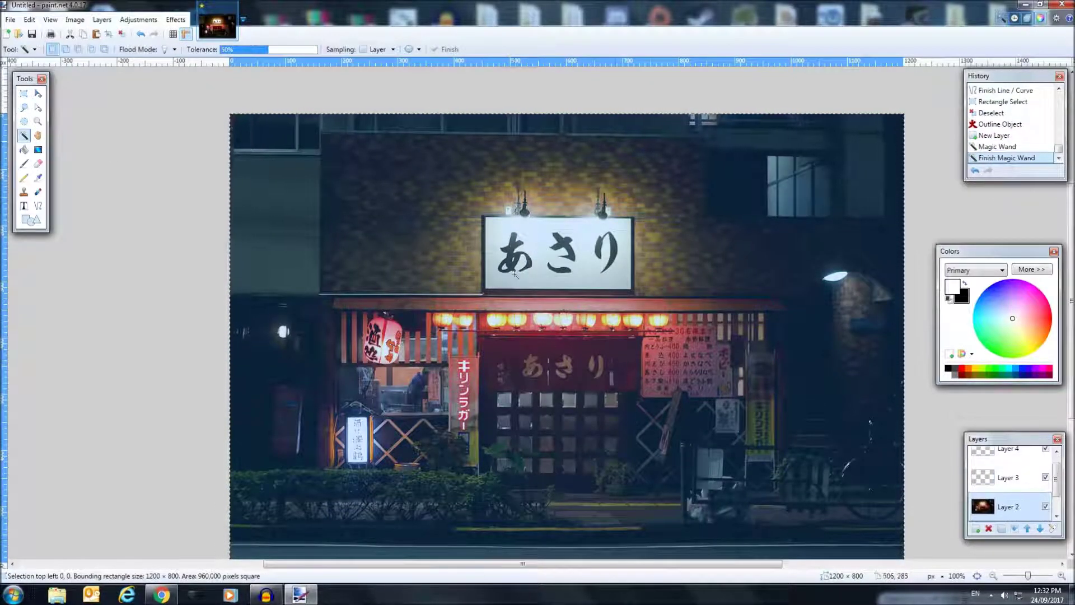
pyautogui.click(511, 246)
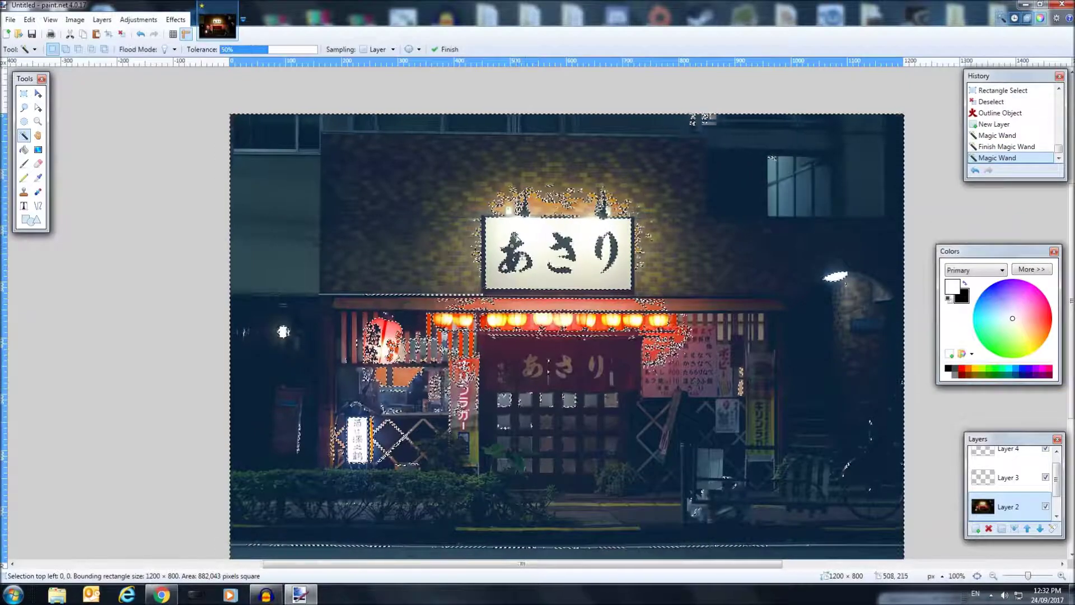
pyautogui.click(529, 240)
pyautogui.keyDown('ctrl'); pyautogui.click(562, 244); pyautogui.keyUp('ctrl')
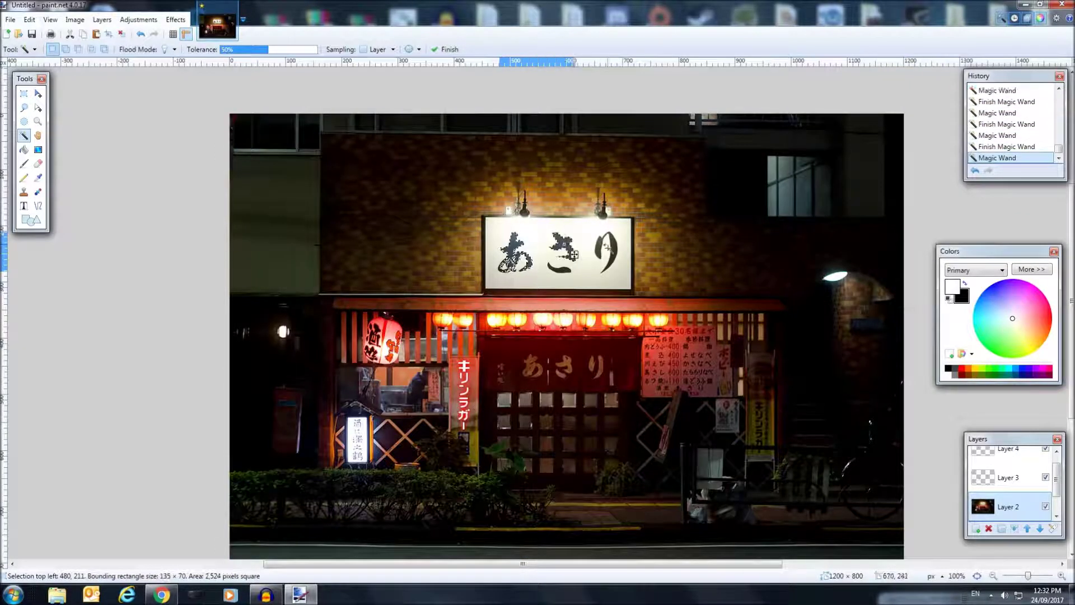
pyautogui.keyDown('ctrl'); pyautogui.click(614, 254); pyautogui.keyUp('ctrl')
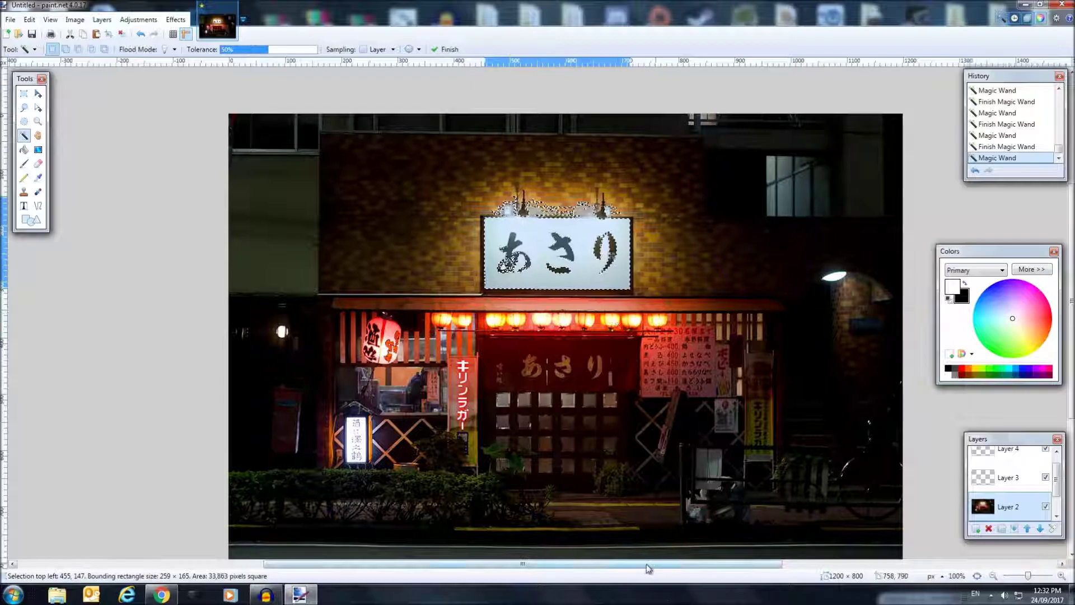
# Extend the selection to cover all strokes of さ, り and あ
pyautogui.moveTo(647, 564); pyautogui.dragTo(645, 563)
pyautogui.keyDown('ctrl'); pyautogui.scroll(4, 535, 269); pyautogui.keyUp('ctrl')
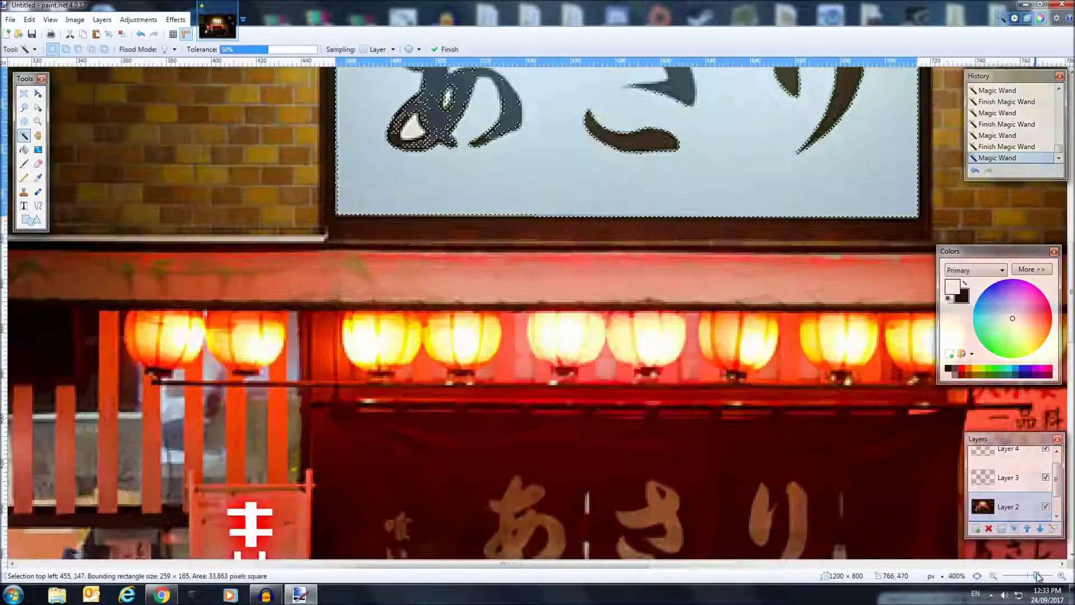
pyautogui.click(670, 179)
pyautogui.keyDown('ctrl'); pyautogui.click(853, 183); pyautogui.keyUp('ctrl')
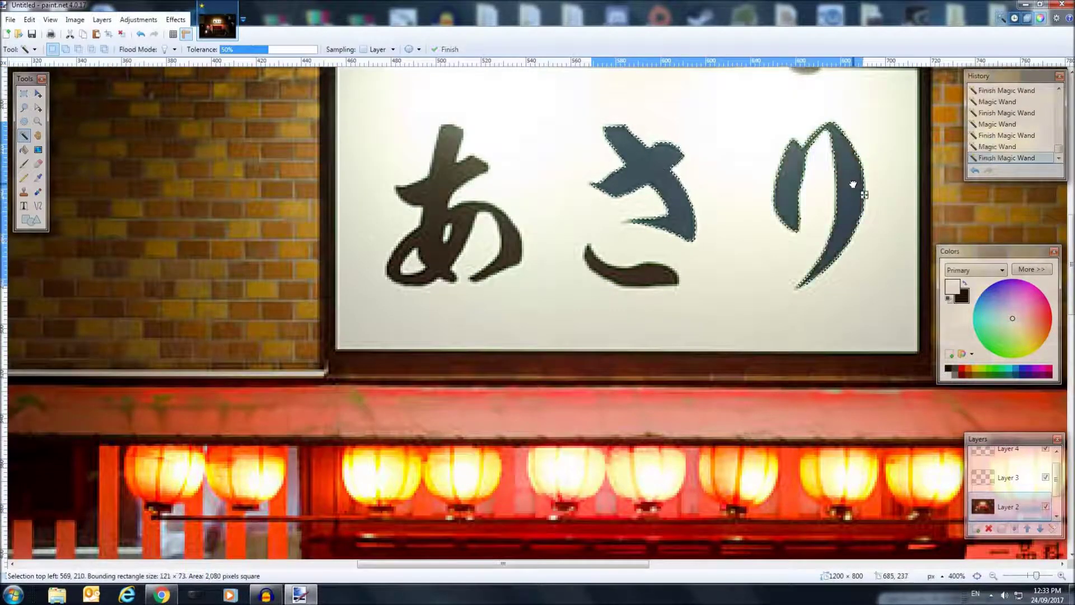
pyautogui.keyDown('ctrl'); pyautogui.click(647, 277); pyautogui.keyUp('ctrl')
pyautogui.keyDown('ctrl'); pyautogui.click(513, 241); pyautogui.keyUp('ctrl')
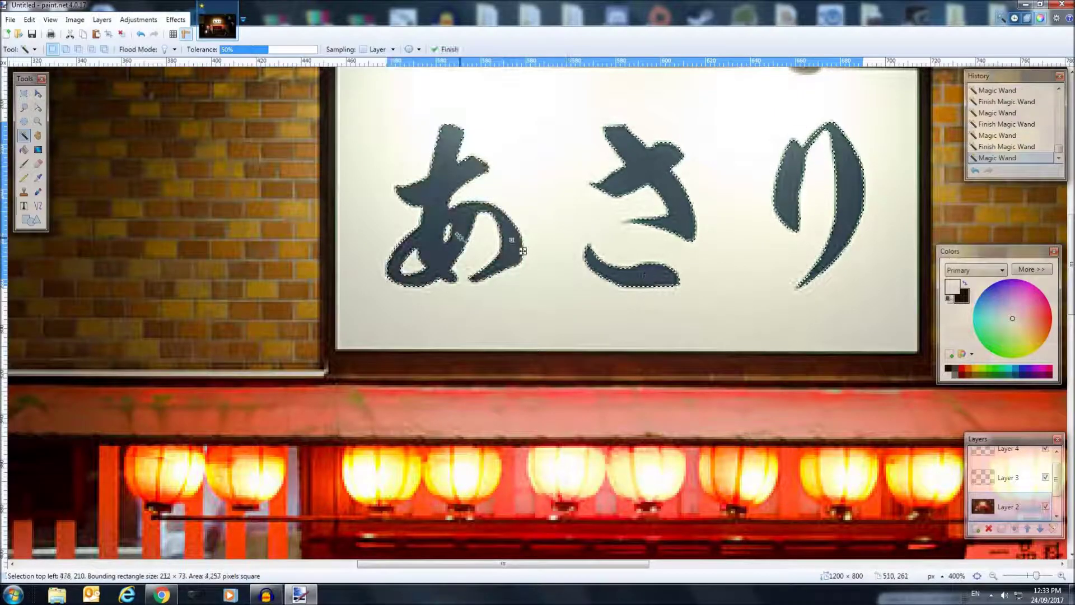
pyautogui.scroll(1, 518, 252)
pyautogui.scroll(1, 1027, 481)
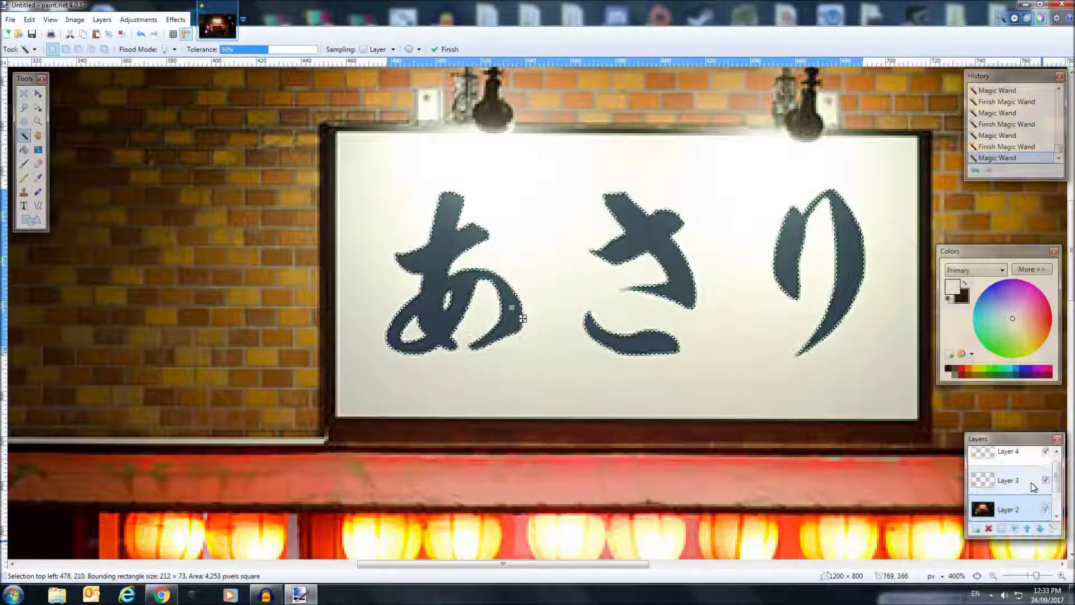
# Fill the selected あさり letters solid white on Layer 4
pyautogui.click(1017, 472)
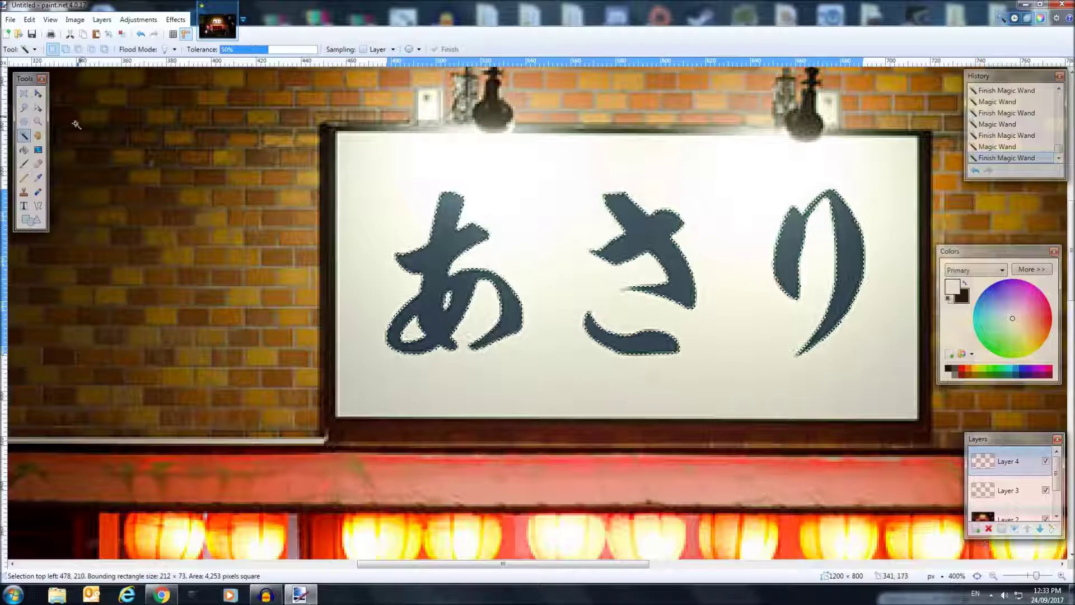
pyautogui.click(23, 150)
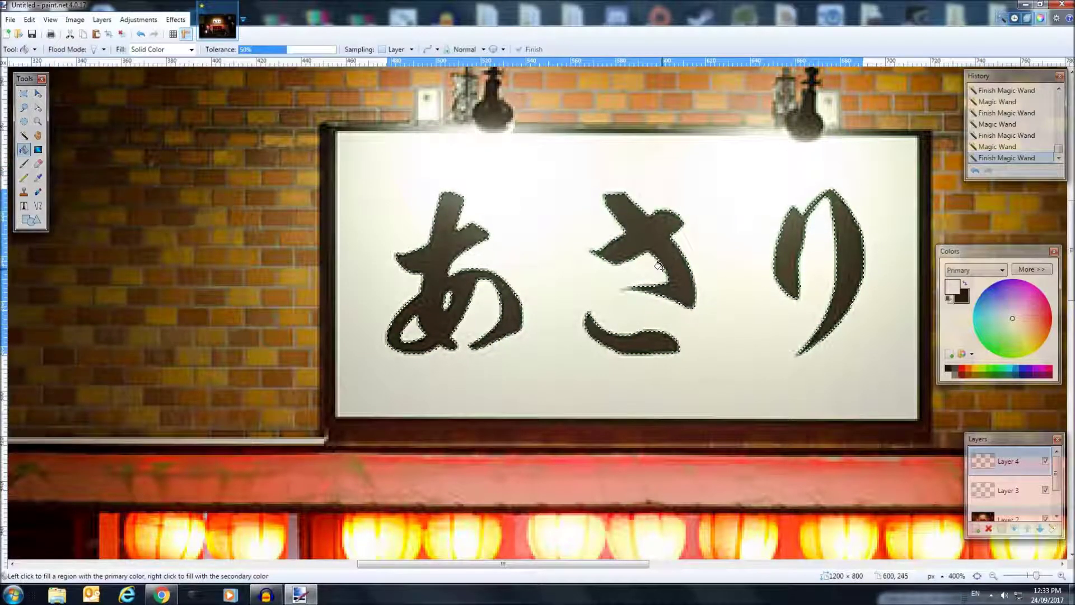
pyautogui.click(674, 258)
pyautogui.click(628, 340)
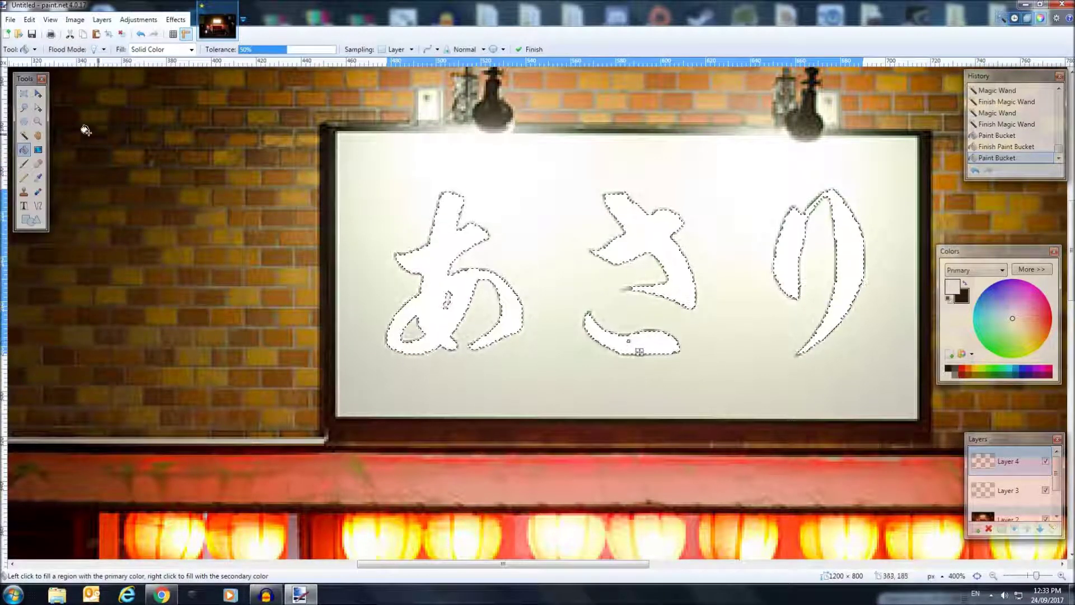
# Drop the letter selection and zoom out to the whole photo
pyautogui.click(23, 93)
pyautogui.moveTo(372, 192); pyautogui.dragTo(476, 257)
pyautogui.click(496, 288)
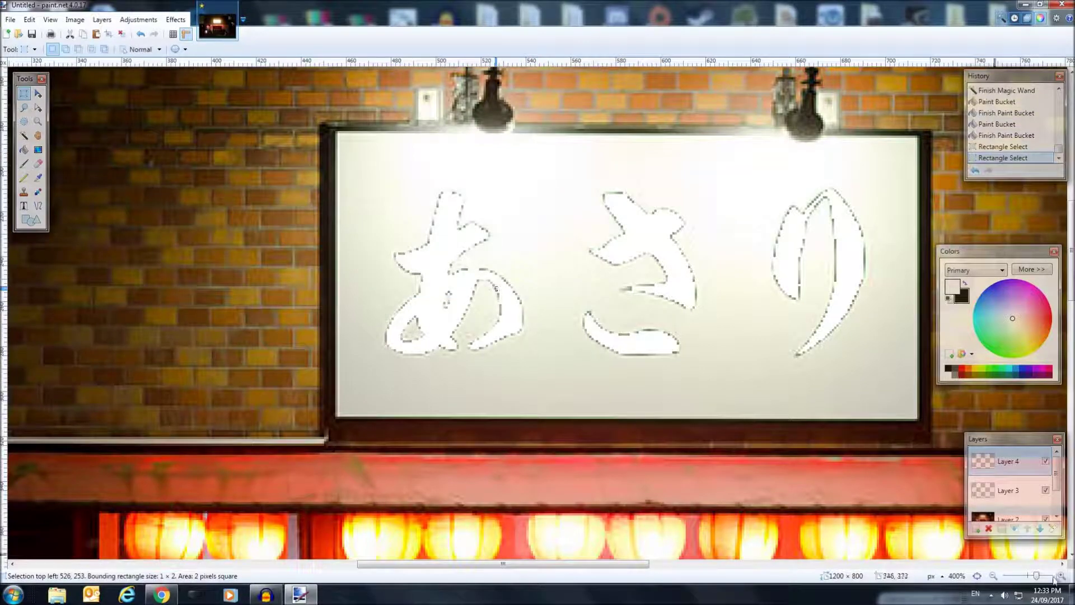
pyautogui.moveTo(1036, 575); pyautogui.dragTo(1028, 575)
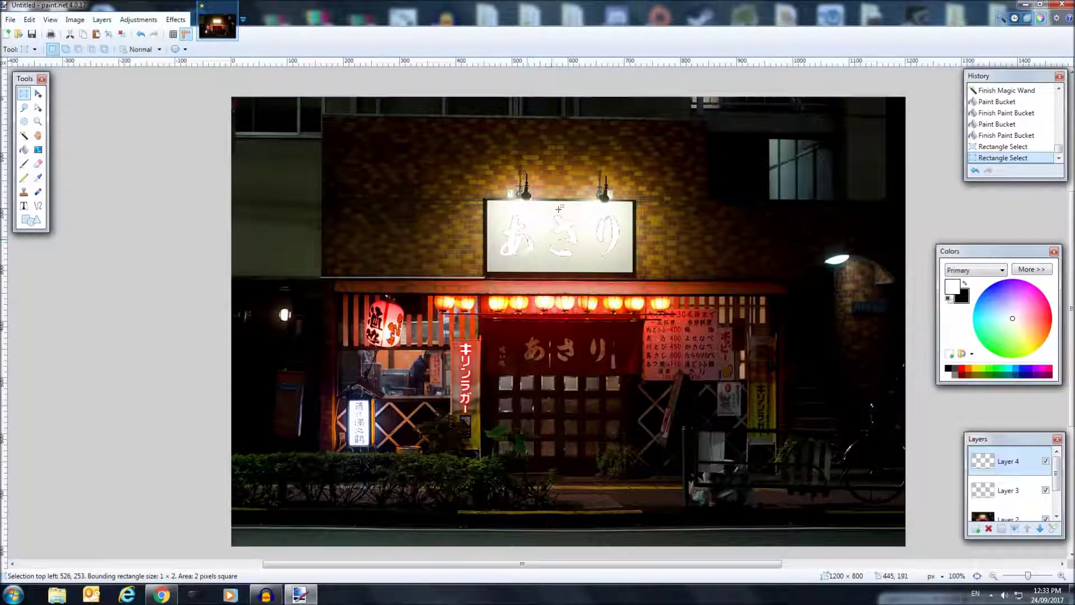
# Deselect, then apply a red Outline Object glow of width 11 to the white あさり
pyautogui.moveTo(560, 206); pyautogui.dragTo(664, 288)
pyautogui.click(664, 288)
pyautogui.click(177, 20)
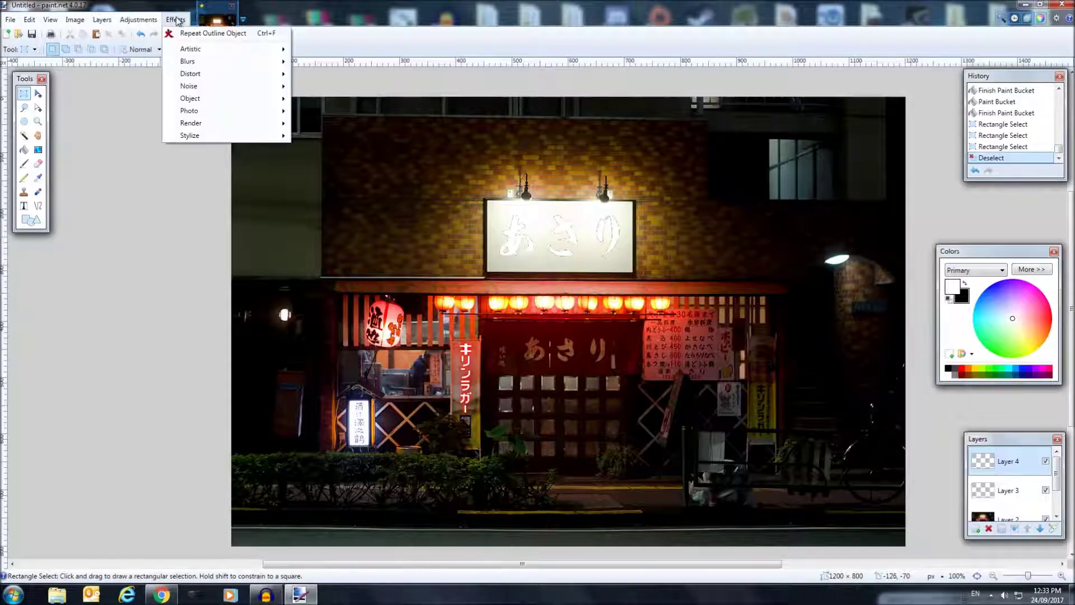
pyautogui.click(318, 114)
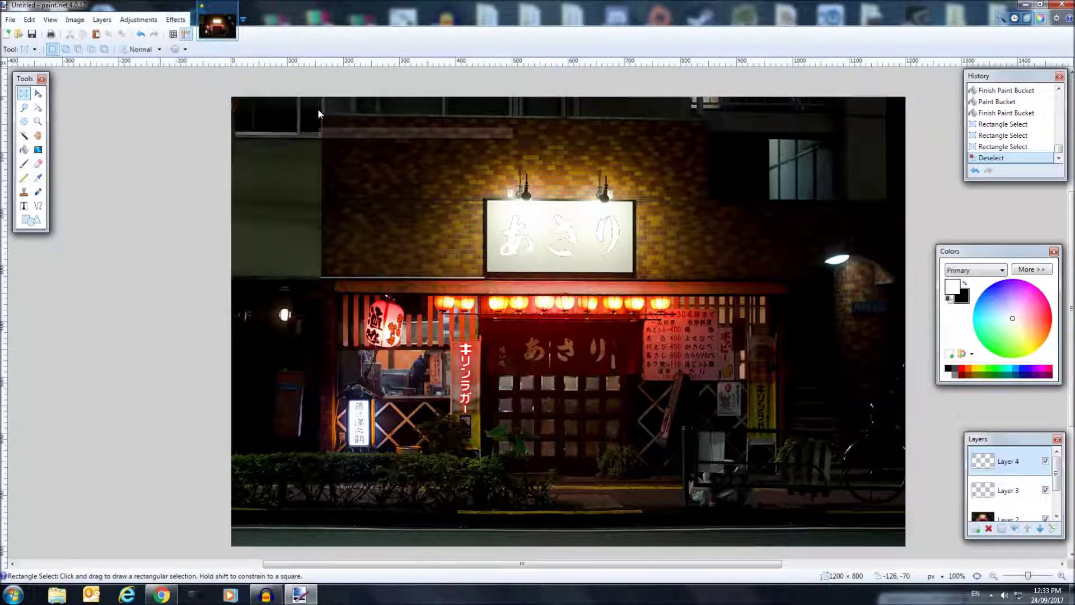
pyautogui.moveTo(506, 161); pyautogui.dragTo(769, 250)
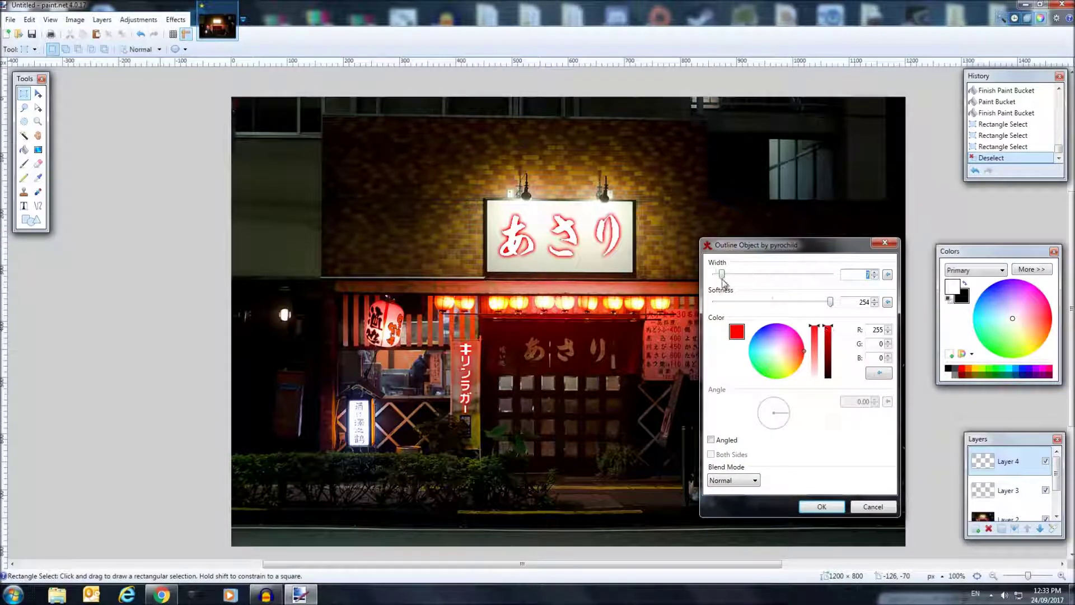
pyautogui.moveTo(722, 276); pyautogui.dragTo(726, 276)
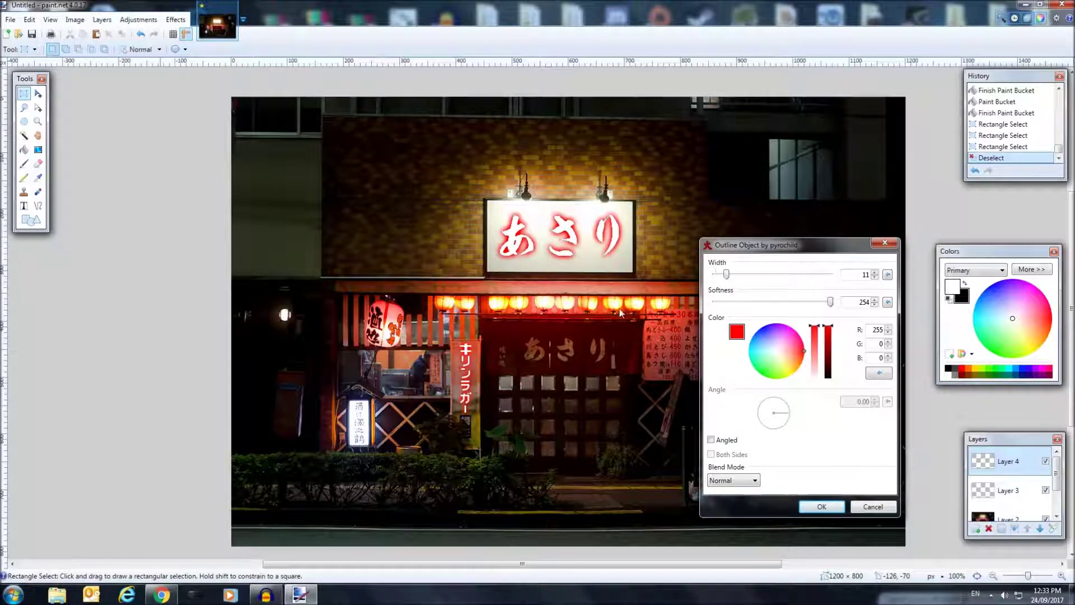
pyautogui.click(821, 505)
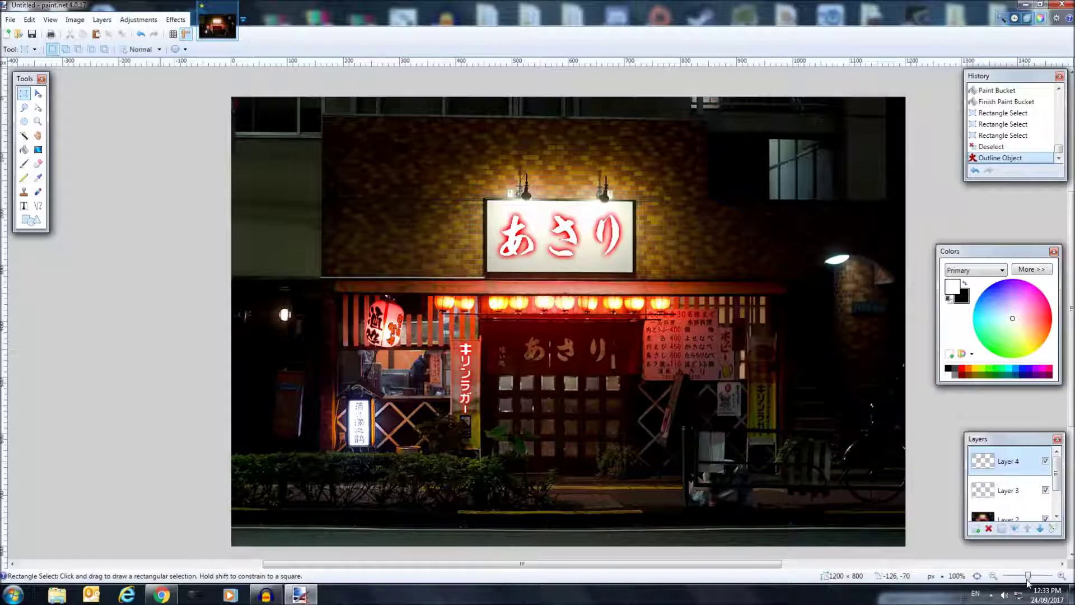
pyautogui.moveTo(1028, 583); pyautogui.dragTo(1035, 575)
pyautogui.scroll(3, 625, 220)
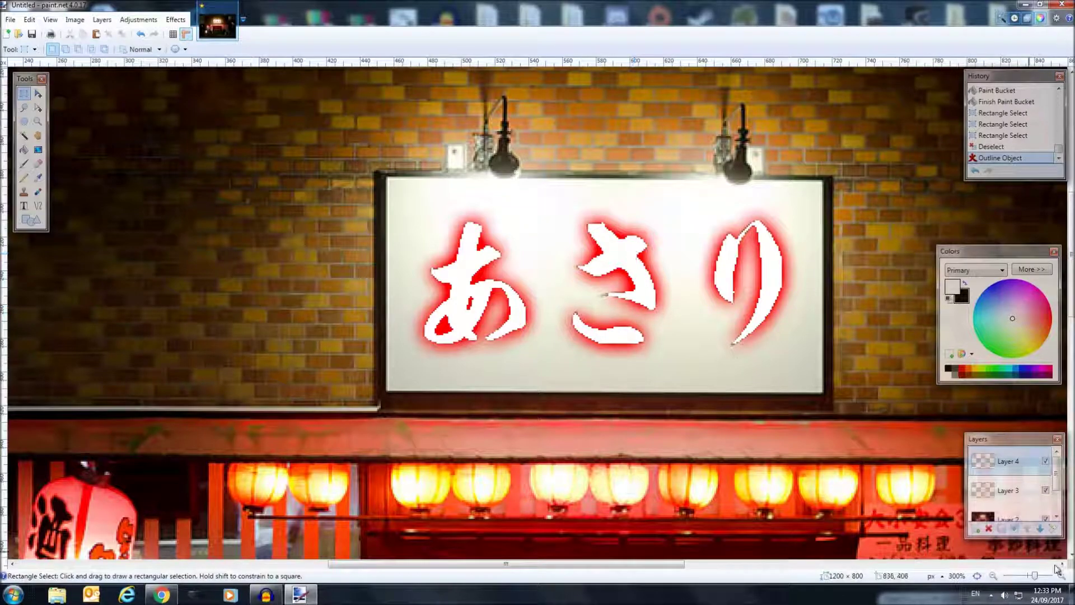
pyautogui.moveTo(1035, 576); pyautogui.dragTo(1025, 575)
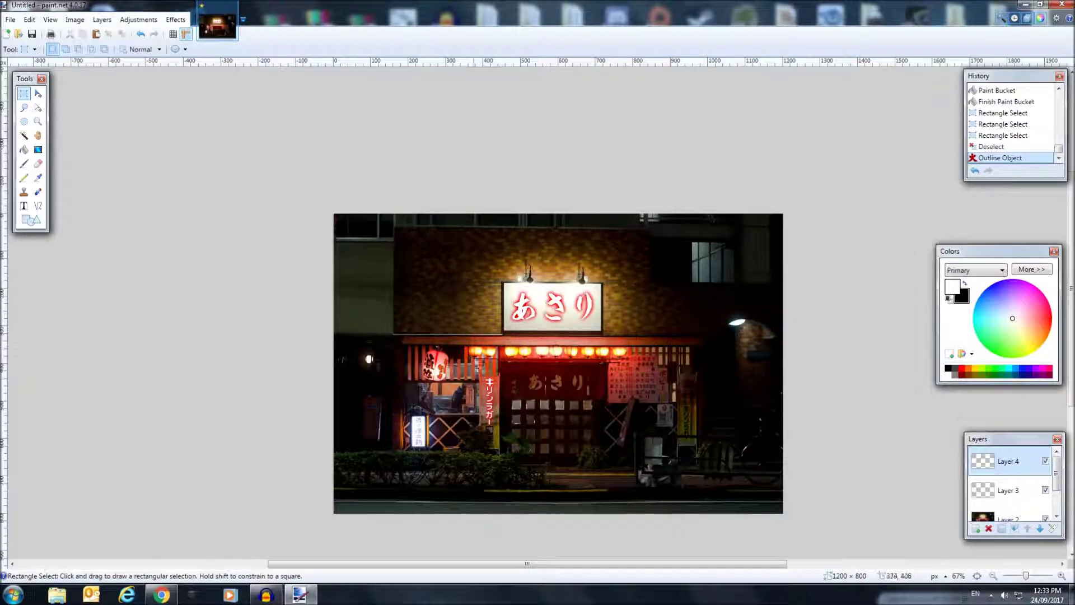
# On new Layer 5, draw two short white lines at the building's top left and right
pyautogui.click(975, 528)
pyautogui.moveTo(400, 232)
pyautogui.mouseDown()
pyautogui.moveTo(455, 235)
pyautogui.moveTo(495, 291)
pyautogui.mouseUp()
pyautogui.click(23, 93)
pyautogui.click(514, 336)
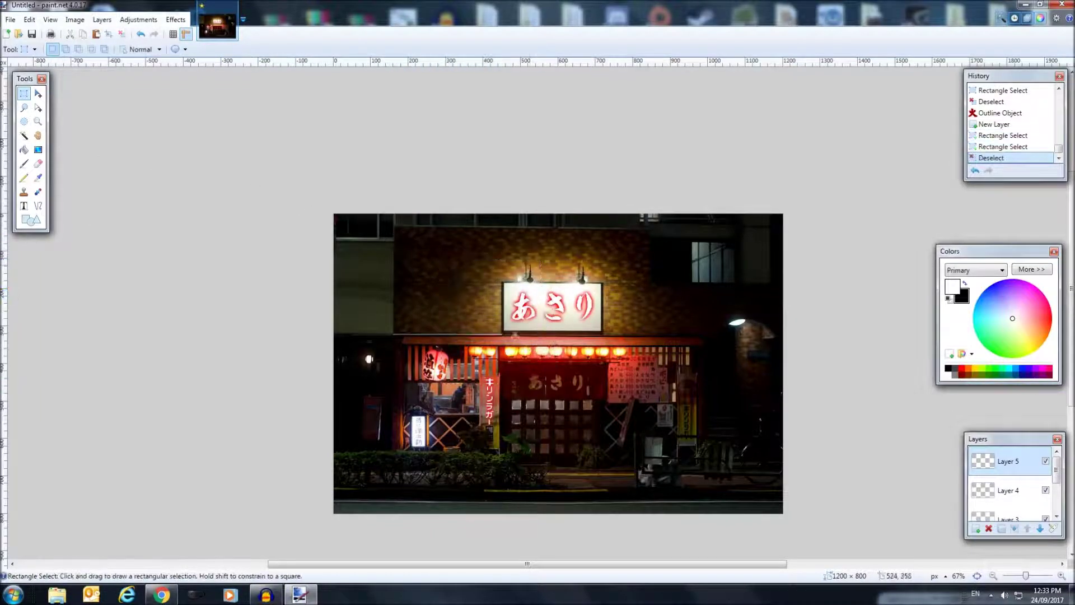
pyautogui.click(43, 206)
pyautogui.moveTo(399, 231); pyautogui.dragTo(472, 232)
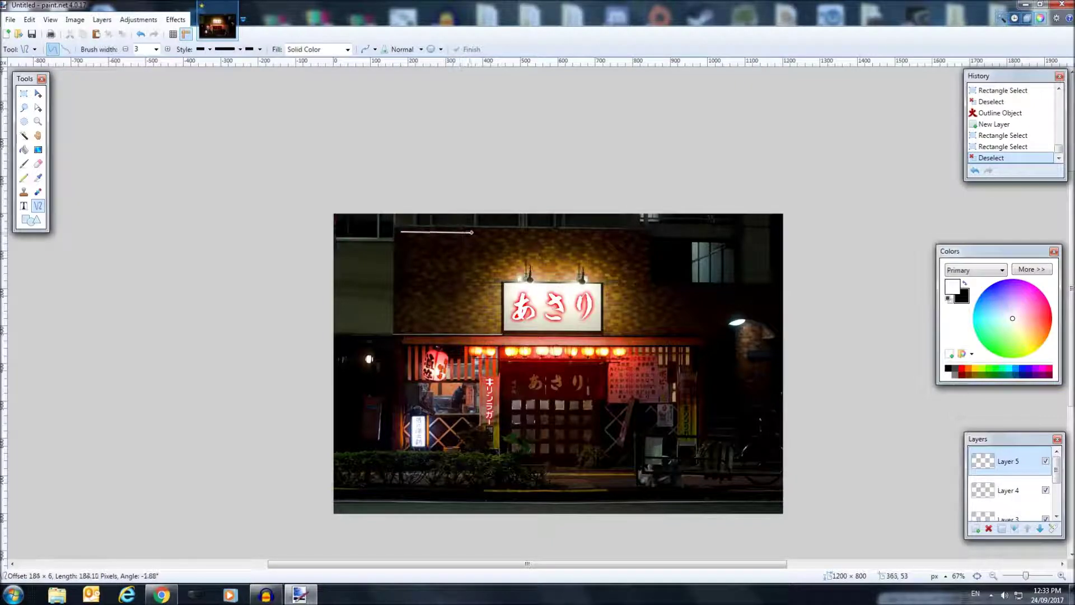
pyautogui.moveTo(588, 233); pyautogui.dragTo(647, 233)
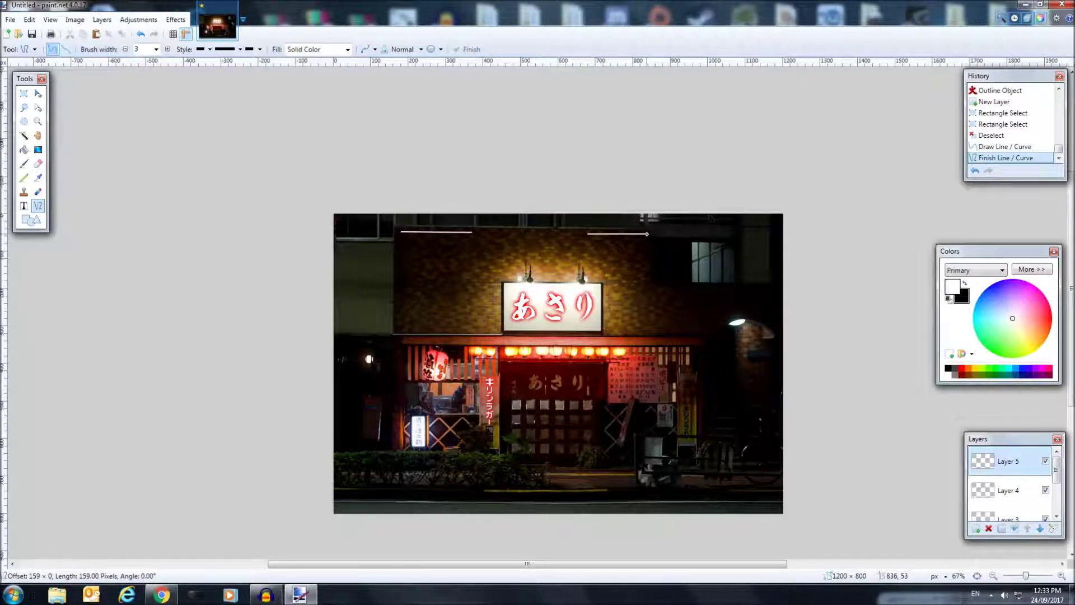
# Give the two white lines a saturated pink Outline Object glow of width 11
pyautogui.click(175, 20)
pyautogui.moveTo(224, 99)
pyautogui.click(331, 111)
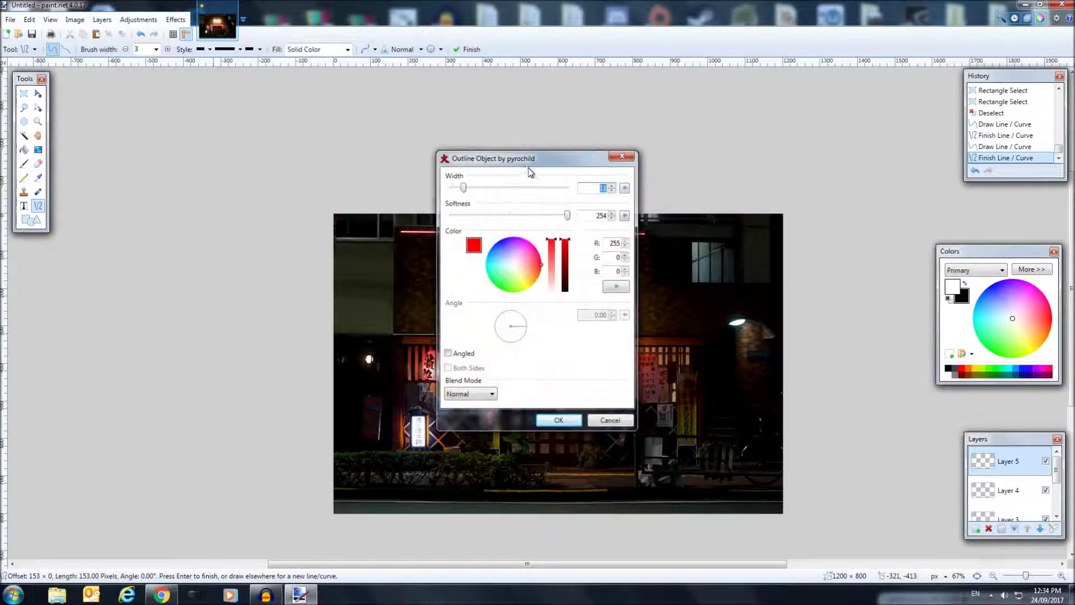
pyautogui.moveTo(528, 160); pyautogui.dragTo(752, 269)
pyautogui.moveTo(742, 369); pyautogui.dragTo(784, 351)
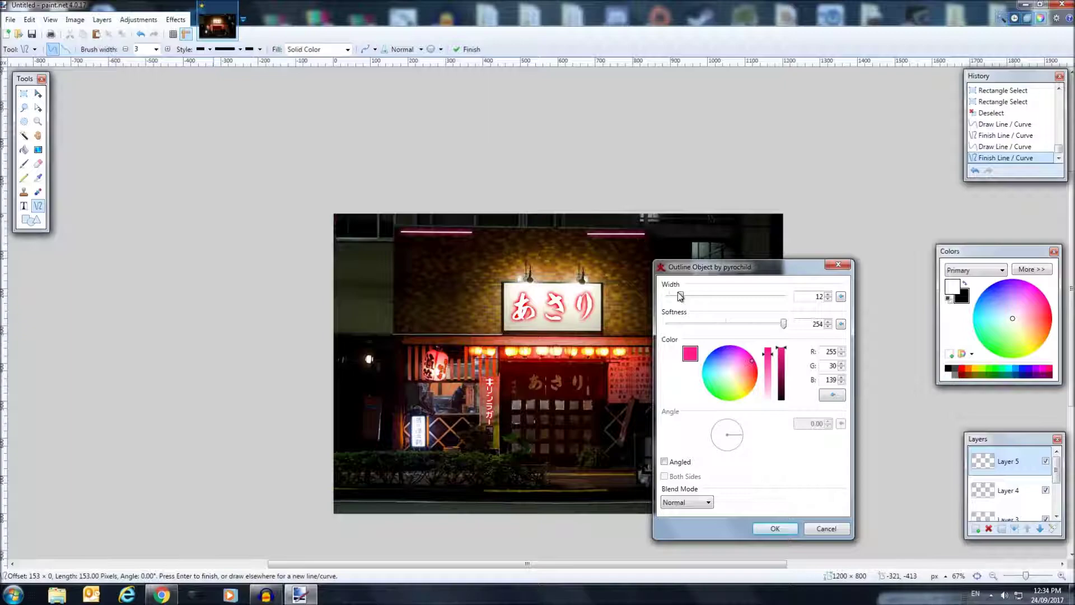
pyautogui.moveTo(768, 361); pyautogui.dragTo(769, 340)
pyautogui.moveTo(688, 297); pyautogui.dragTo(680, 296)
pyautogui.click(786, 529)
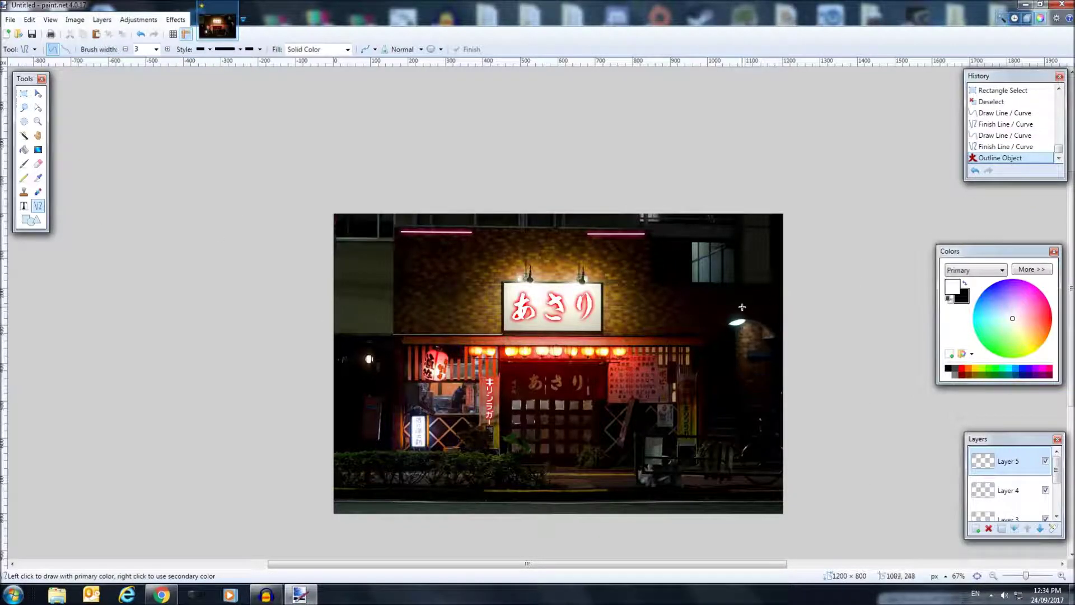
# Erase the stray line drawn above the street lamp using a rectangular selection
pyautogui.moveTo(724, 306); pyautogui.dragTo(768, 305)
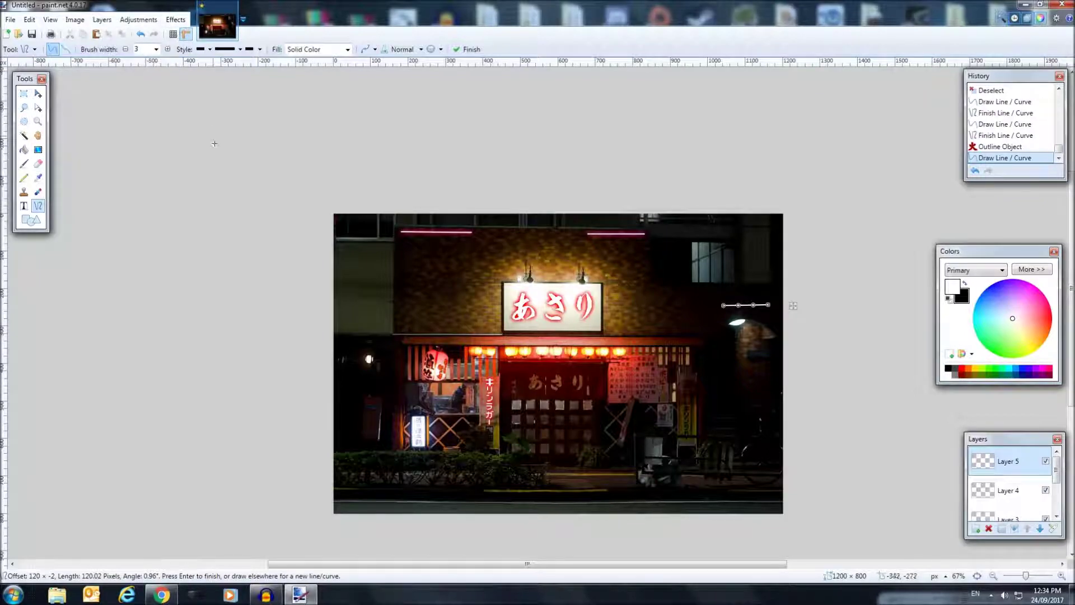
pyautogui.click(23, 92)
pyautogui.moveTo(698, 292); pyautogui.dragTo(784, 339)
pyautogui.press('Delete')
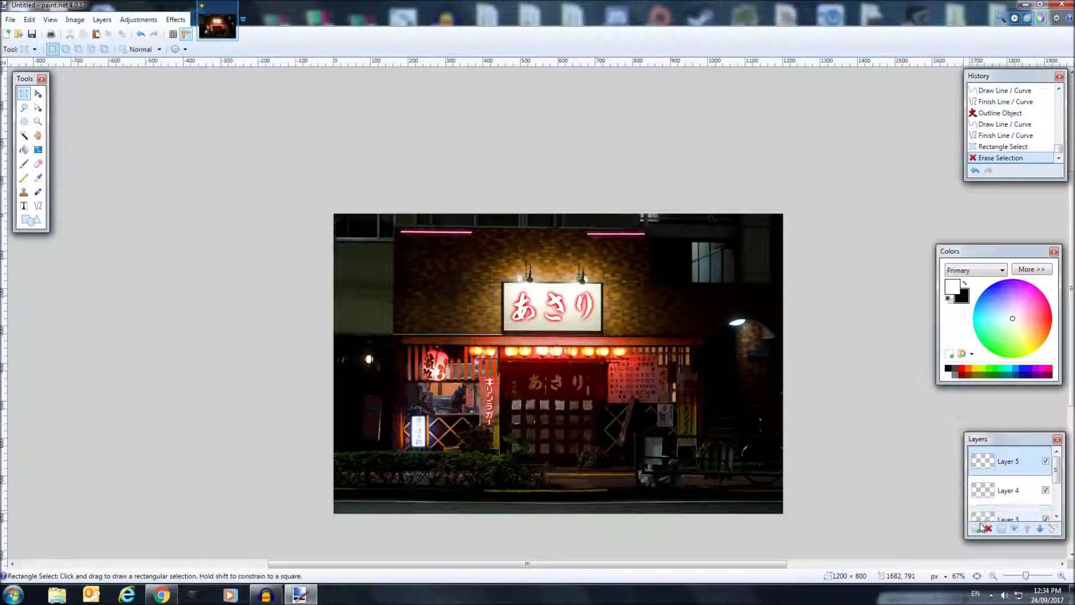
# Add a new Layer 6 and draw a short straight line above the right-hand street lamp
pyautogui.click(976, 529)
pyautogui.click(38, 205)
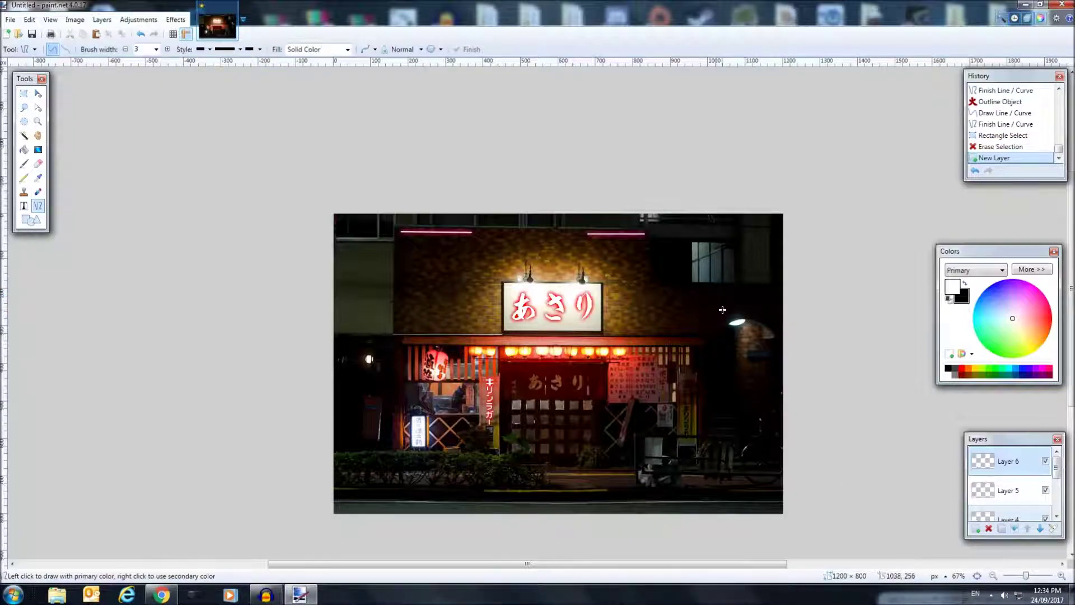
pyautogui.moveTo(722, 309); pyautogui.dragTo(767, 311)
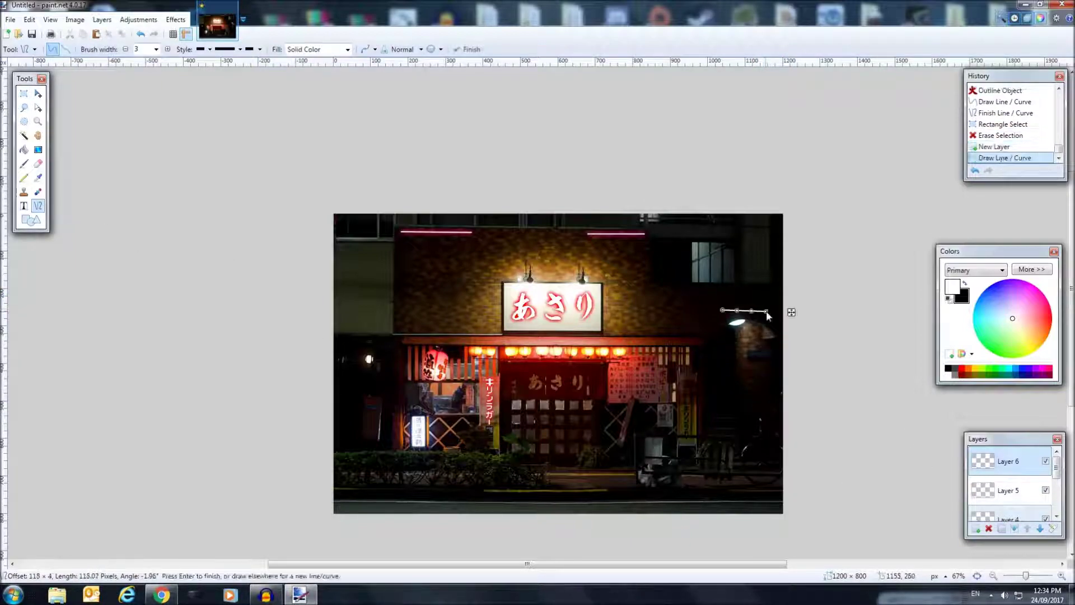
# Apply a pink Outline Object glow with width about 13 to the line above the lamp
pyautogui.click(175, 20)
pyautogui.moveTo(209, 99)
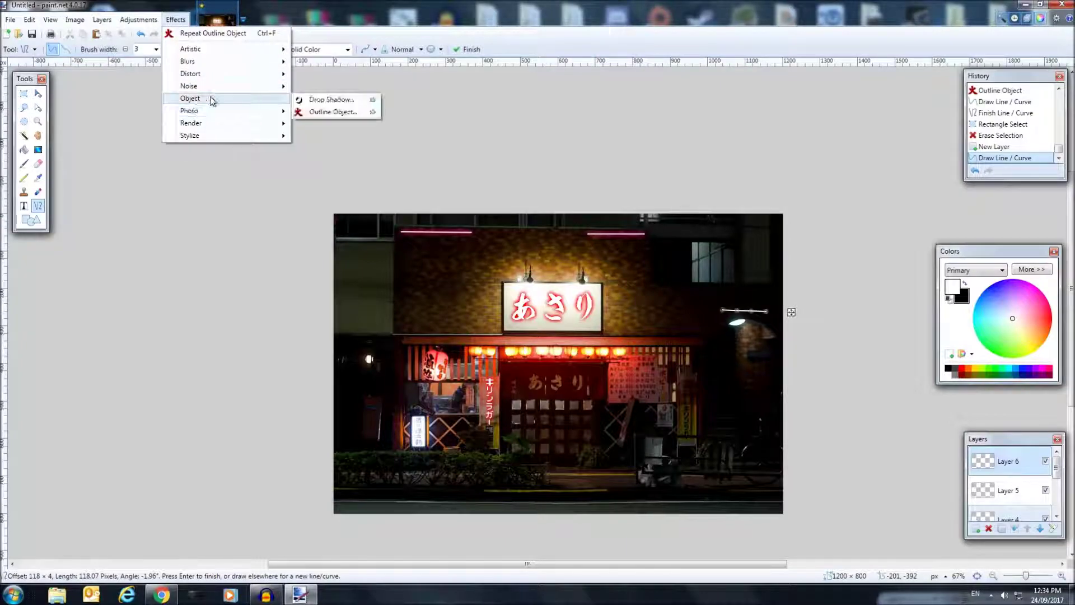
pyautogui.click(327, 110)
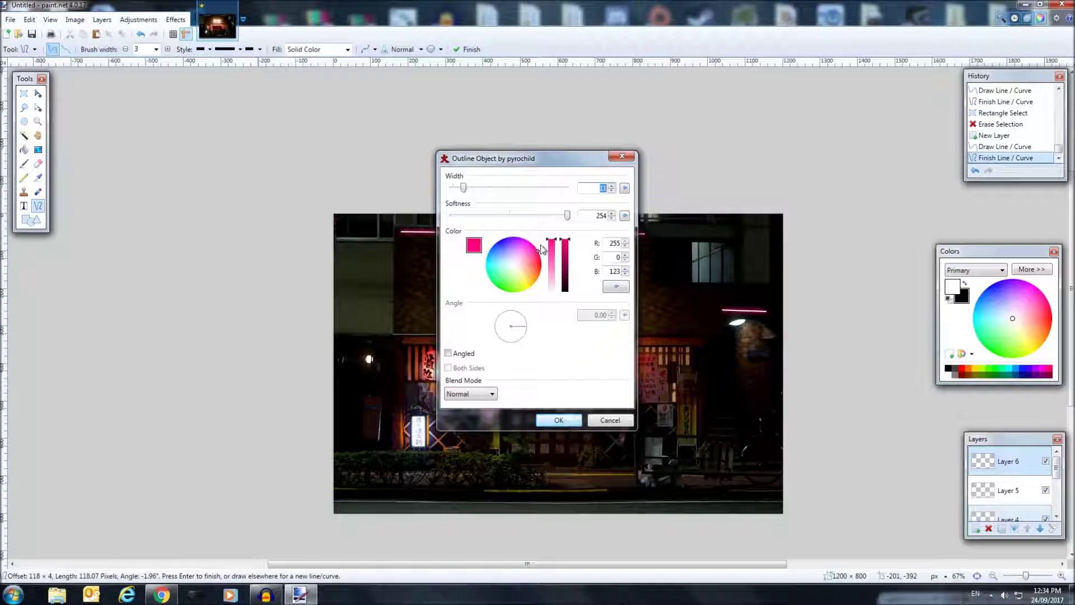
pyautogui.moveTo(464, 194); pyautogui.dragTo(466, 195)
pyautogui.click(559, 420)
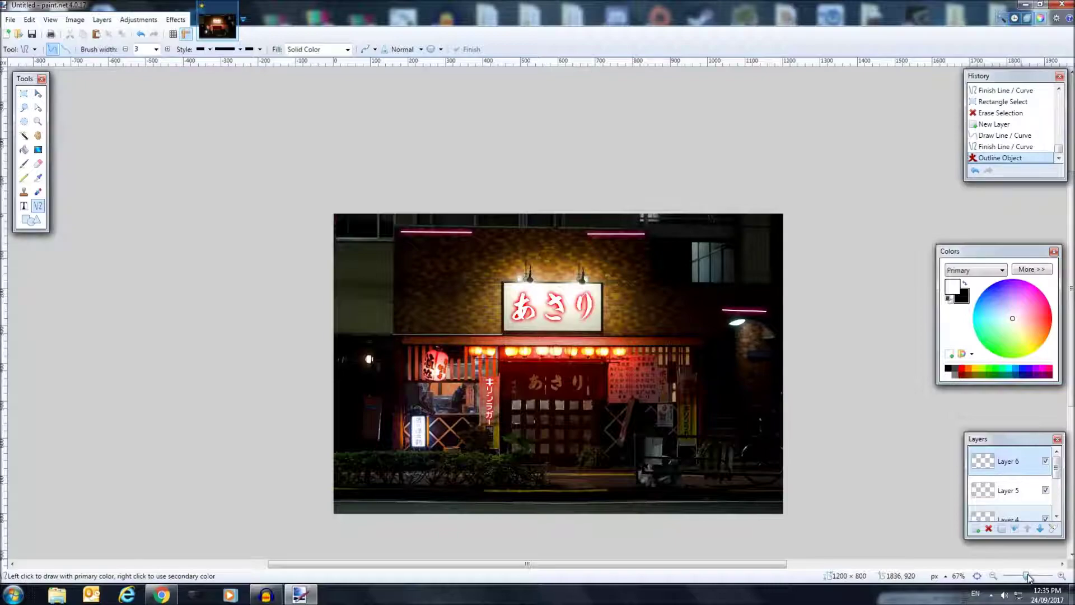
pyautogui.scroll(-1, 873, 512)
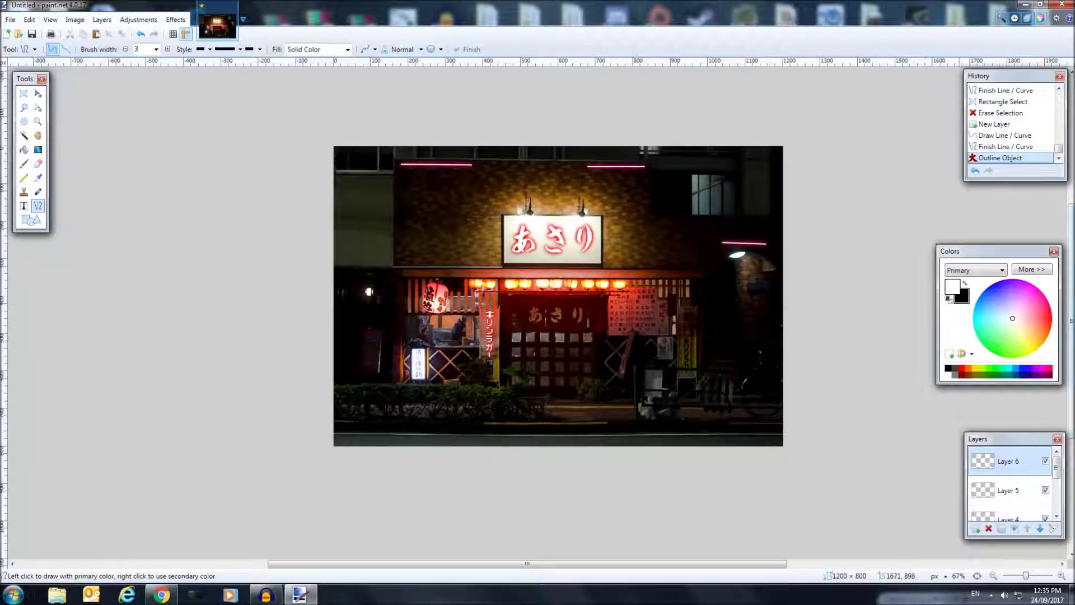